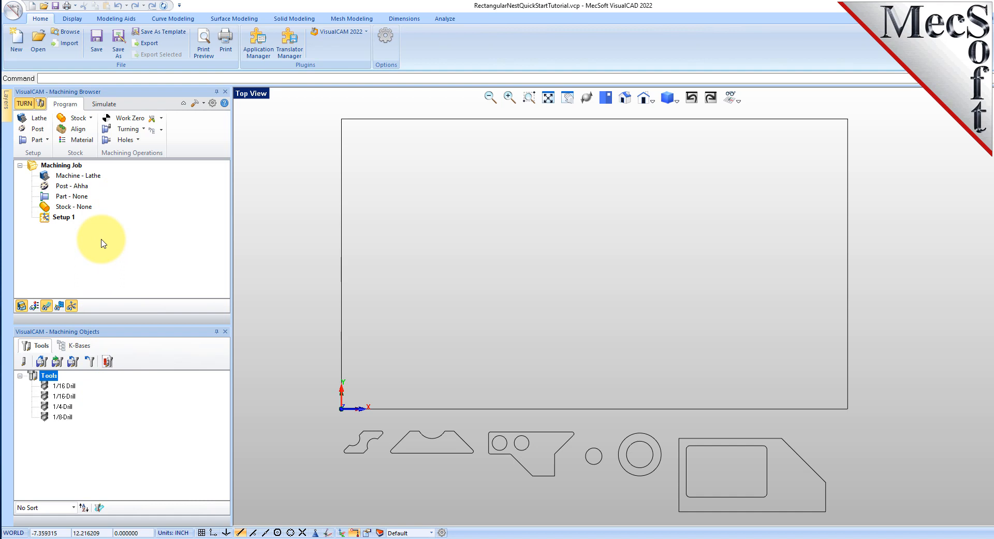
# Step: Close the Machining Objects and Machining Browser windows and load the VisualCAM NEST module
pyautogui.click(225, 332)
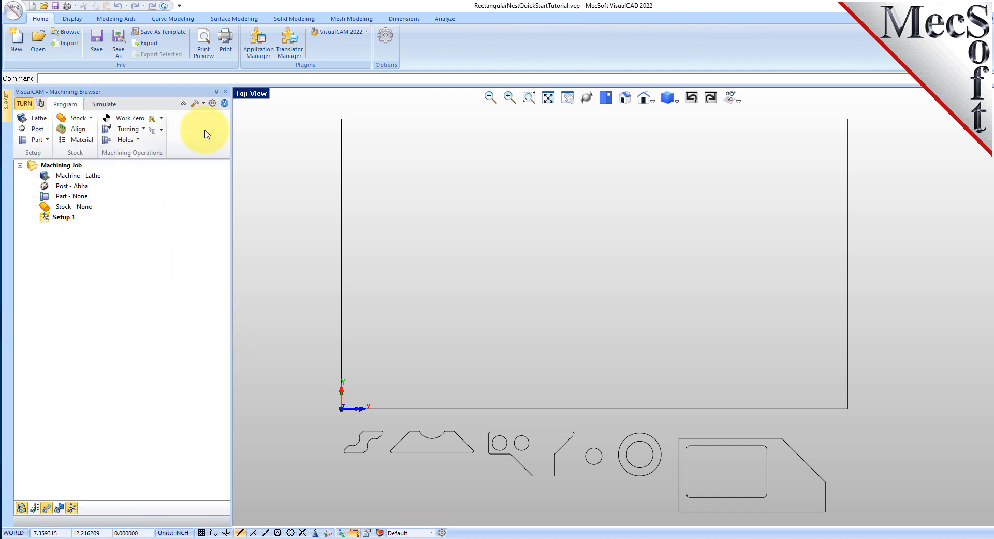
pyautogui.click(226, 92)
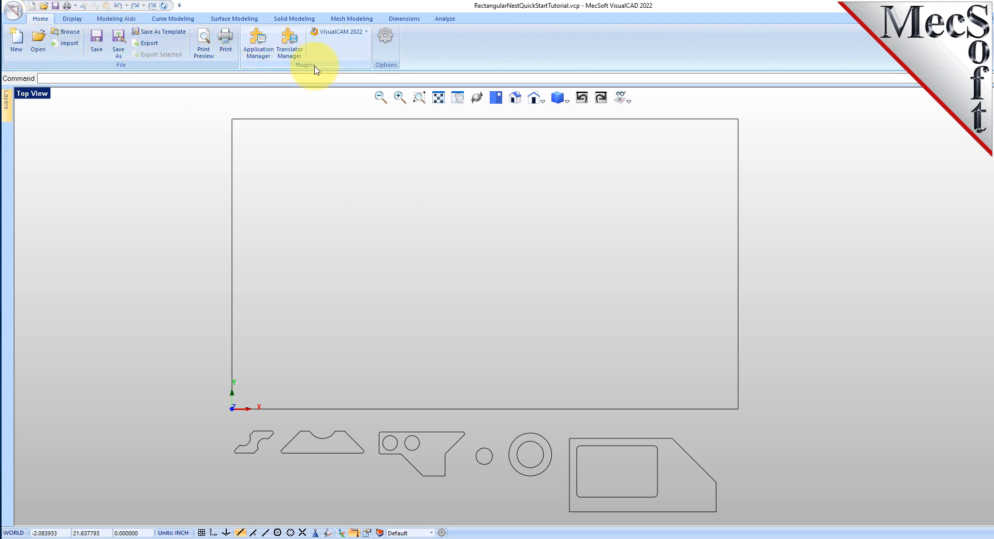
pyautogui.click(367, 33)
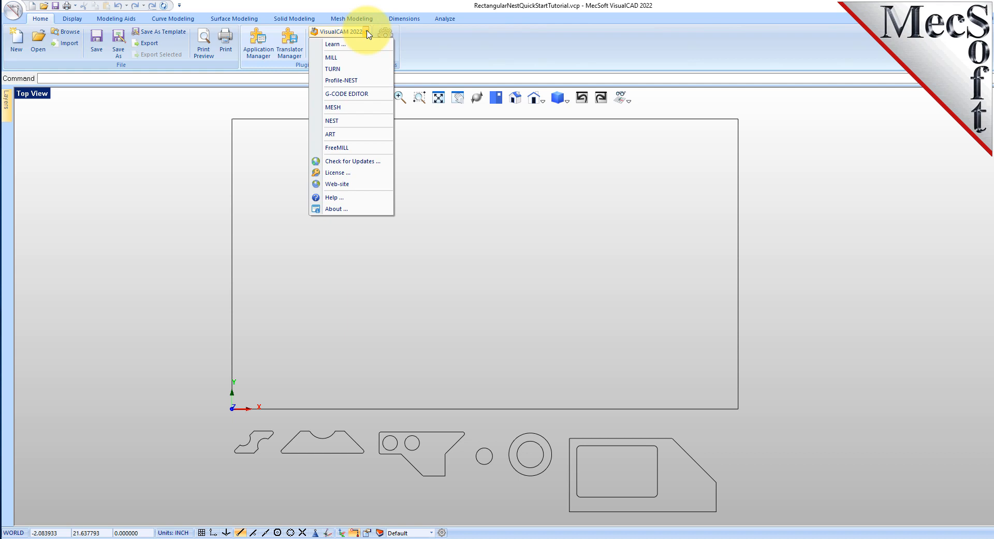
pyautogui.click(366, 121)
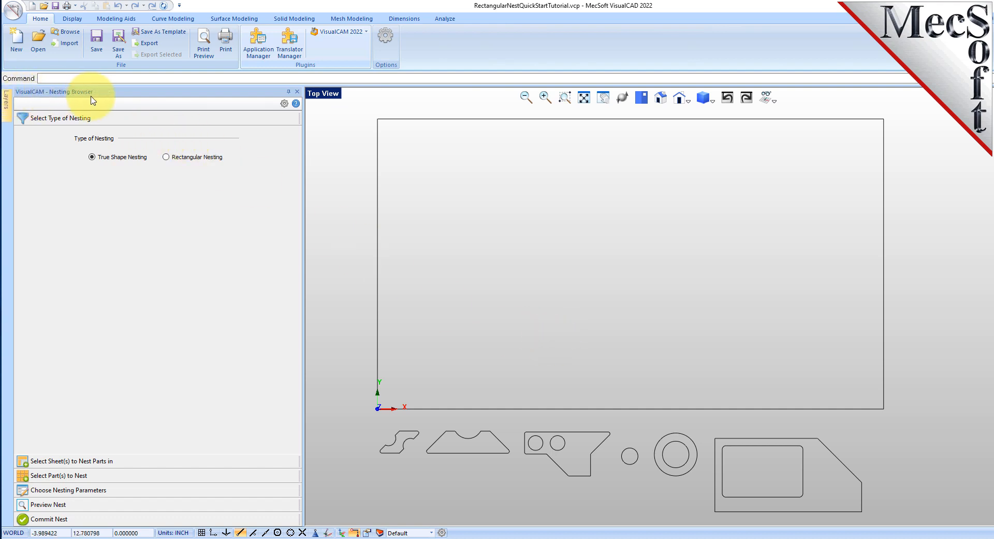
# Step: Review the nesting workflow sections from nesting type through sheets, parts, parameters, preview and commit, returning to the nesting type
pyautogui.click(111, 118)
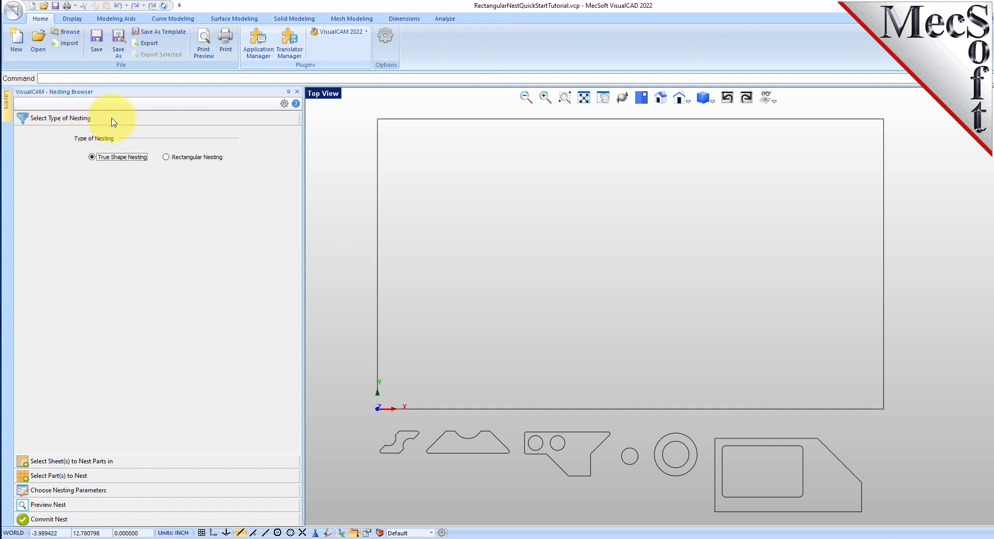
pyautogui.click(106, 462)
pyautogui.click(104, 475)
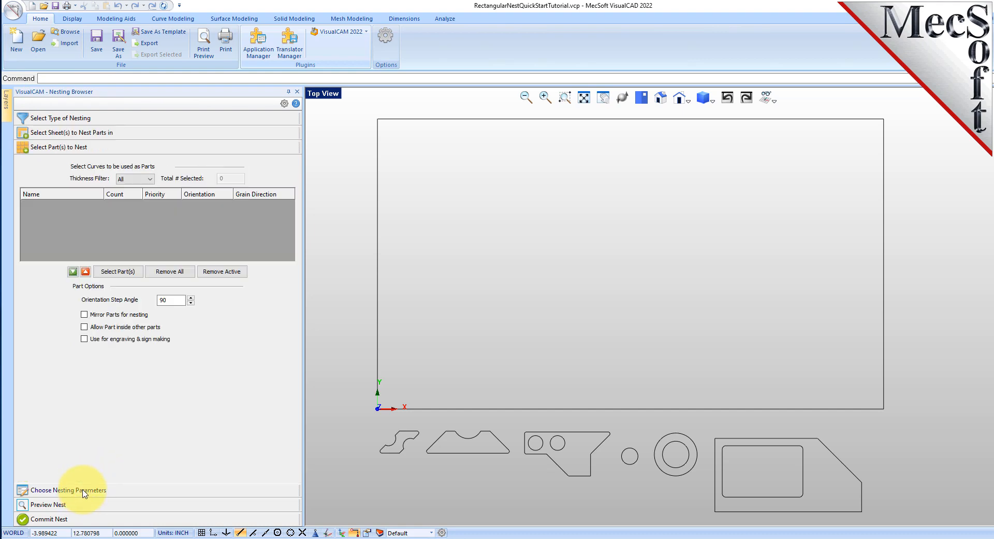
pyautogui.click(84, 491)
pyautogui.click(83, 505)
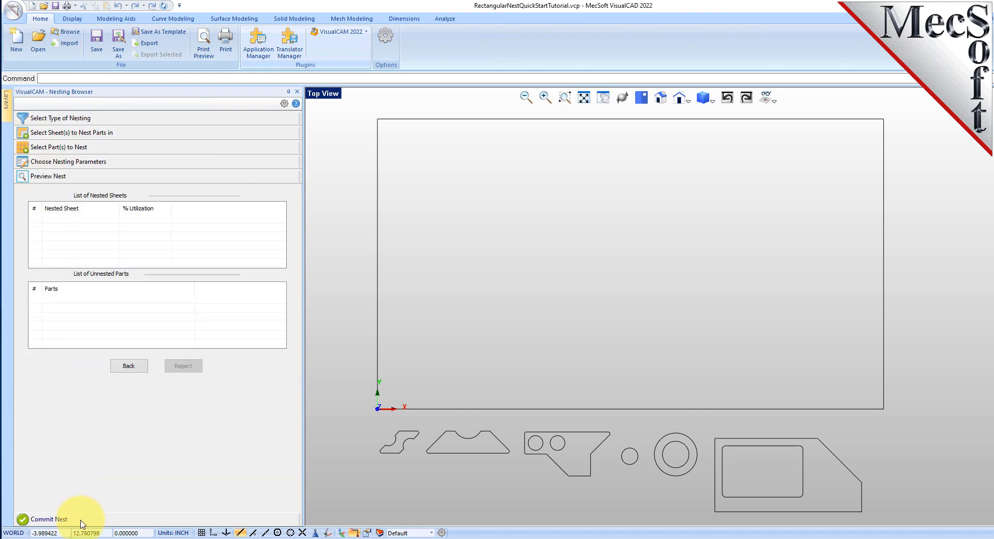
pyautogui.click(81, 522)
pyautogui.click(79, 119)
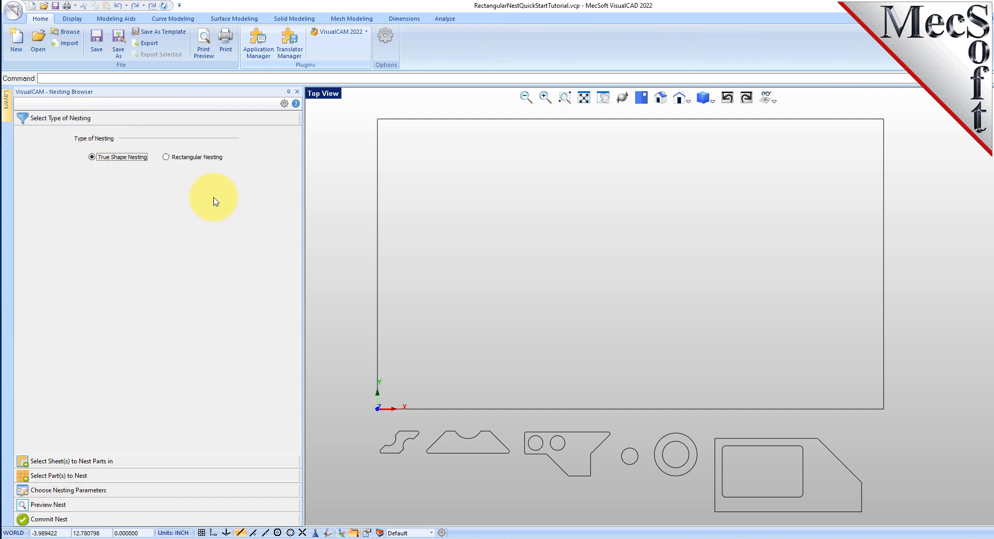
# Step: Narrow the Nesting Browser to give the drawing view more room
pyautogui.moveTo(304, 257); pyautogui.dragTo(248, 256)
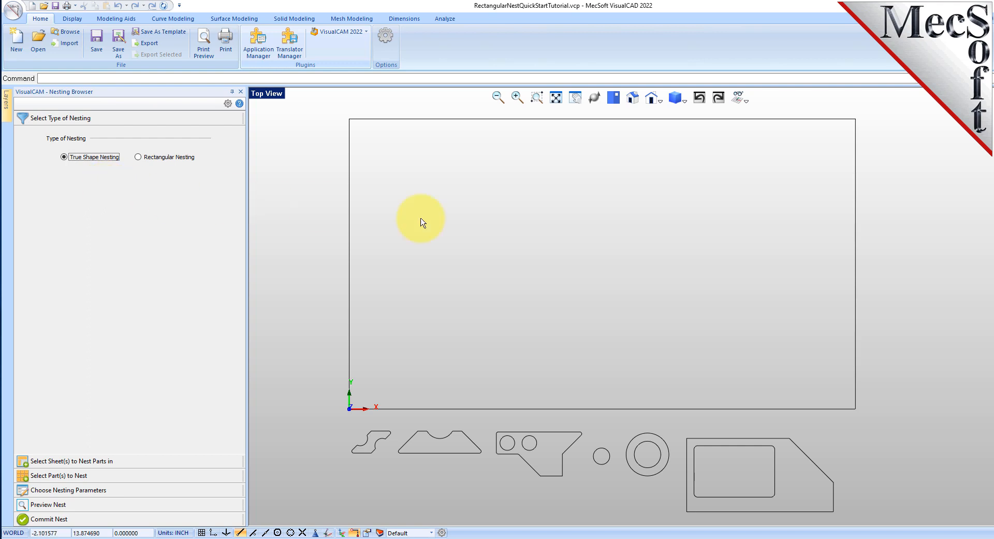
# Step: Locate RectangularNestQuickStartTutorial.vcp in the VisualCAM 2022 QuickStart folder without opening it
pyautogui.click(39, 42)
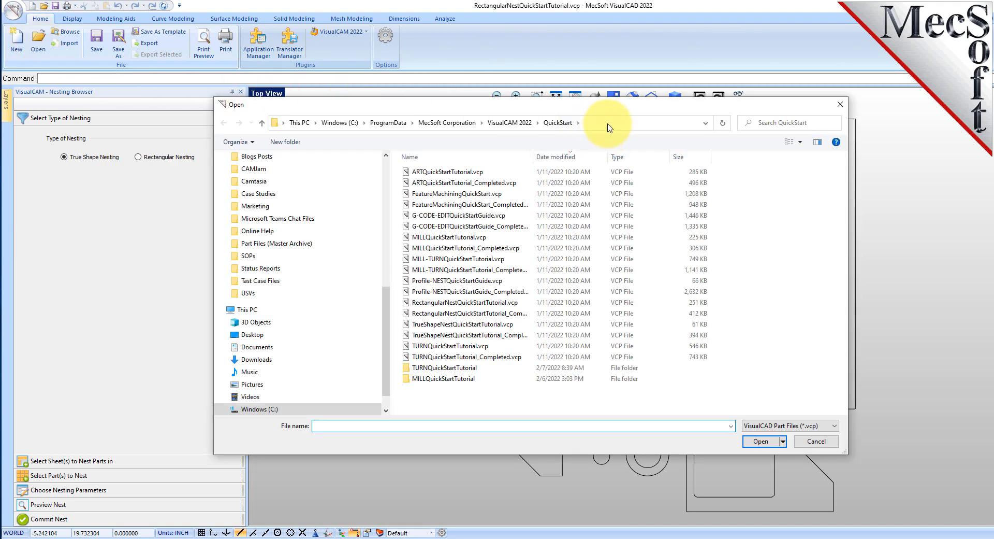
pyautogui.click(570, 124)
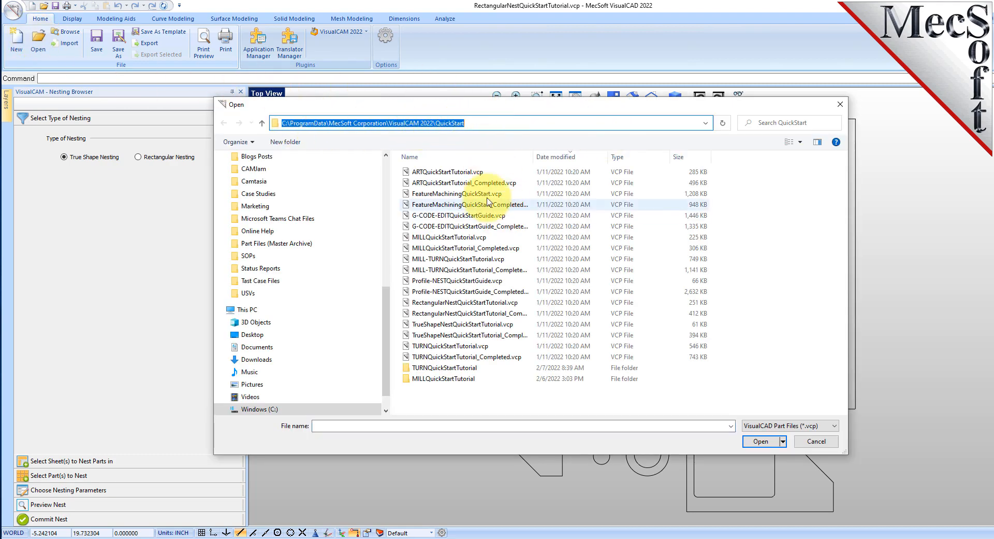
pyautogui.click(425, 302)
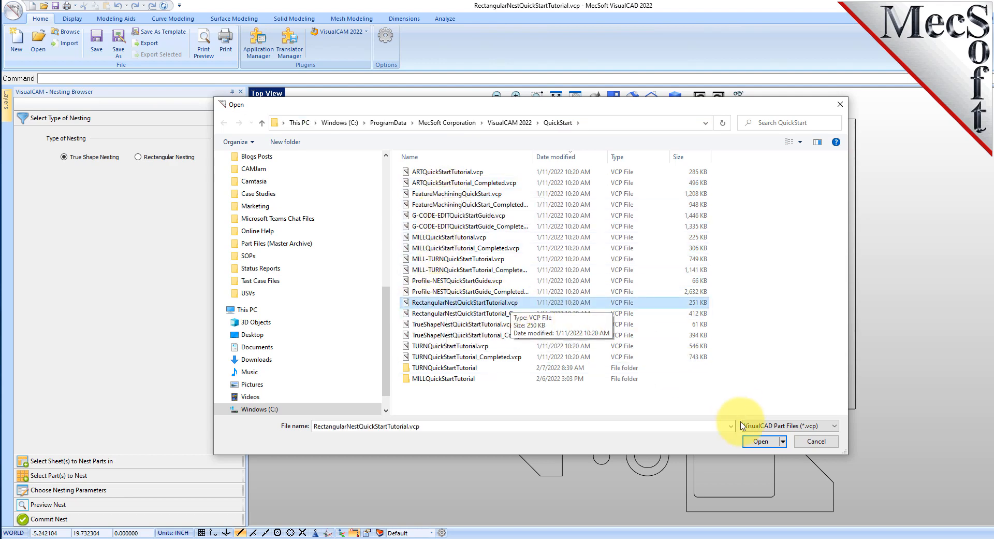
pyautogui.click(825, 447)
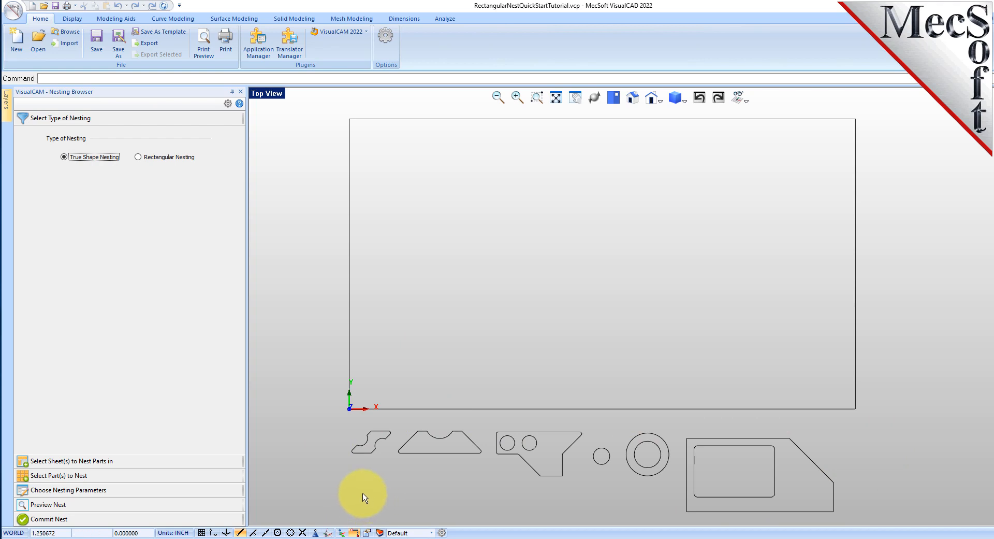
# Step: Highlight the small S-shaped part, the large sheet rectangle and the row of part curves to identify them, leaving nothing selected
pyautogui.click(358, 449)
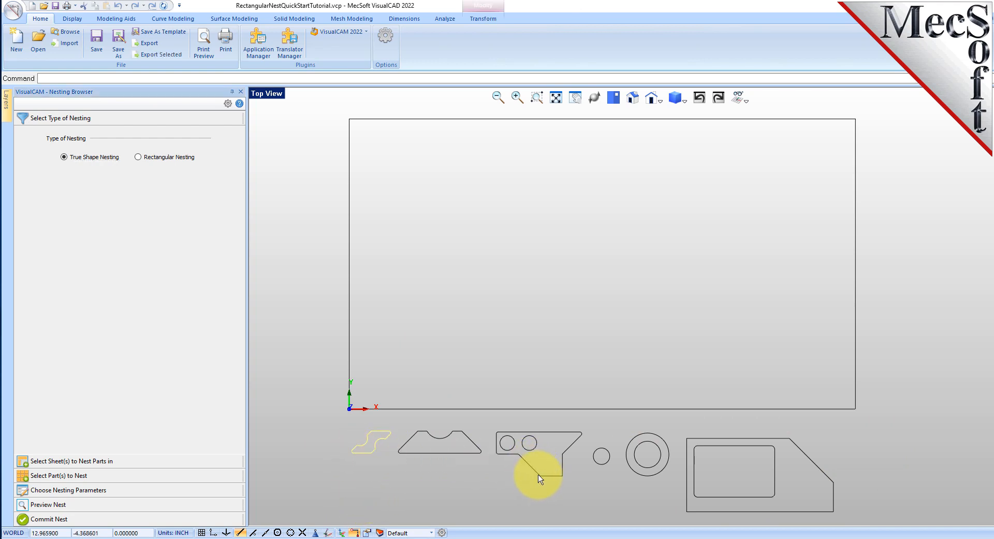
pyautogui.click(396, 409)
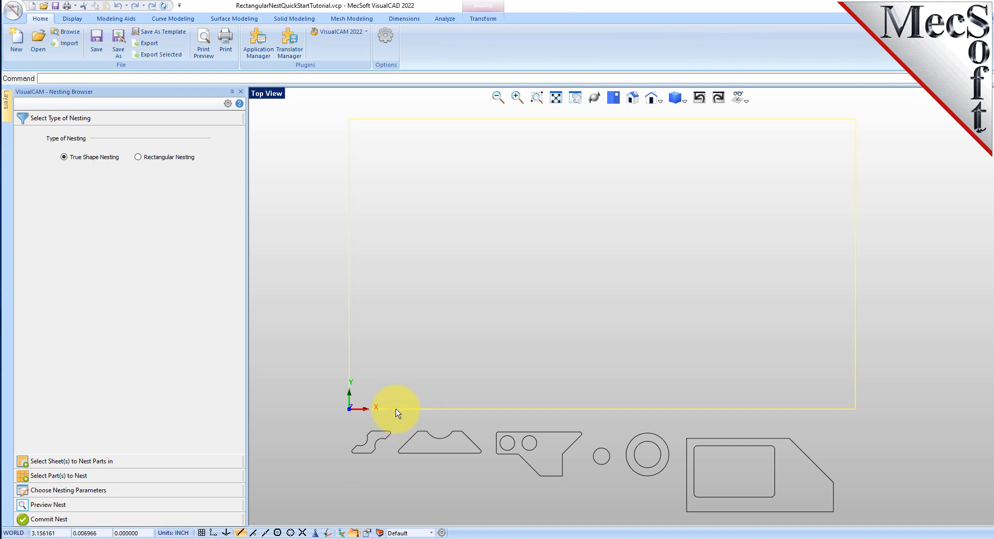
pyautogui.click(542, 360)
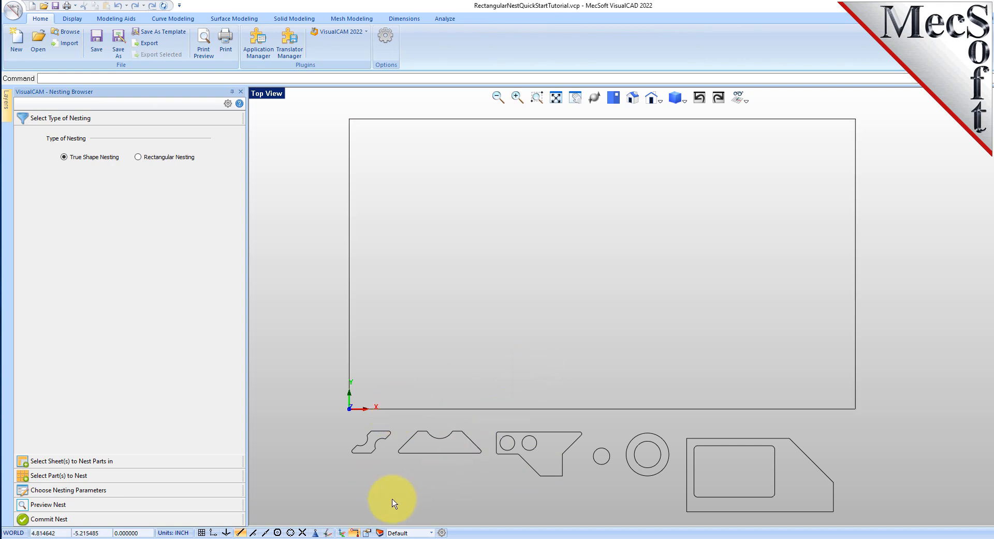
pyautogui.moveTo(325, 519); pyautogui.dragTo(881, 421)
pyautogui.click(884, 450)
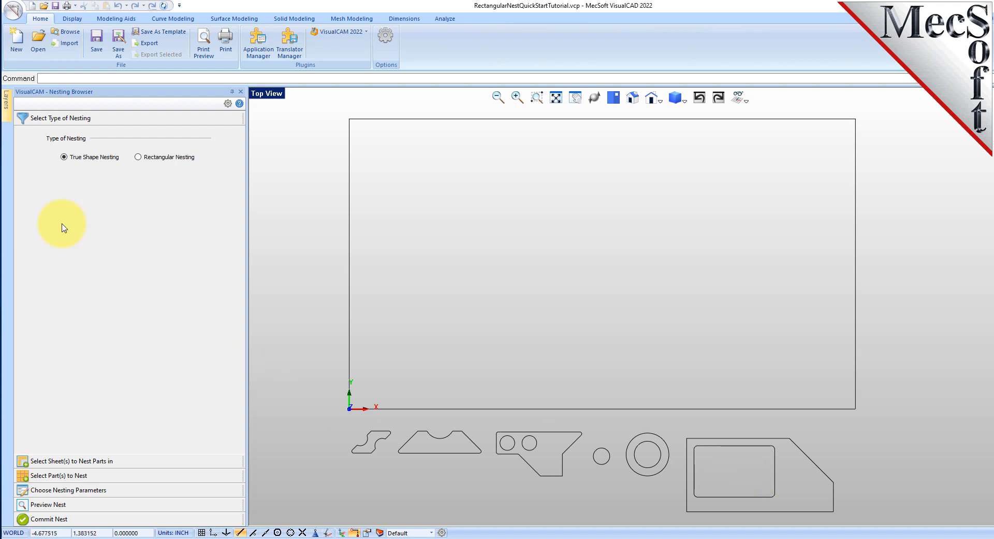
# Step: Set the type of nesting to Rectangular Nesting
pyautogui.click(102, 120)
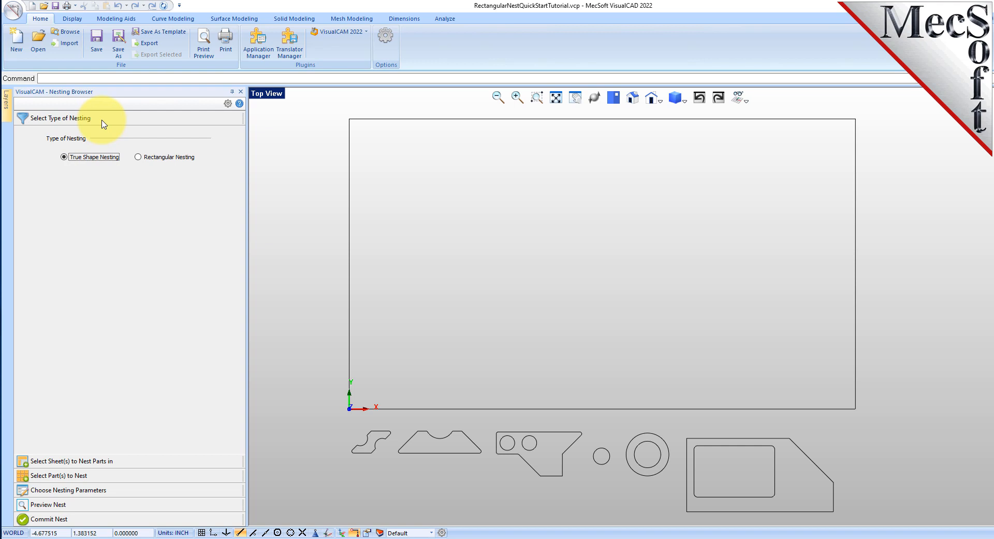
pyautogui.click(138, 158)
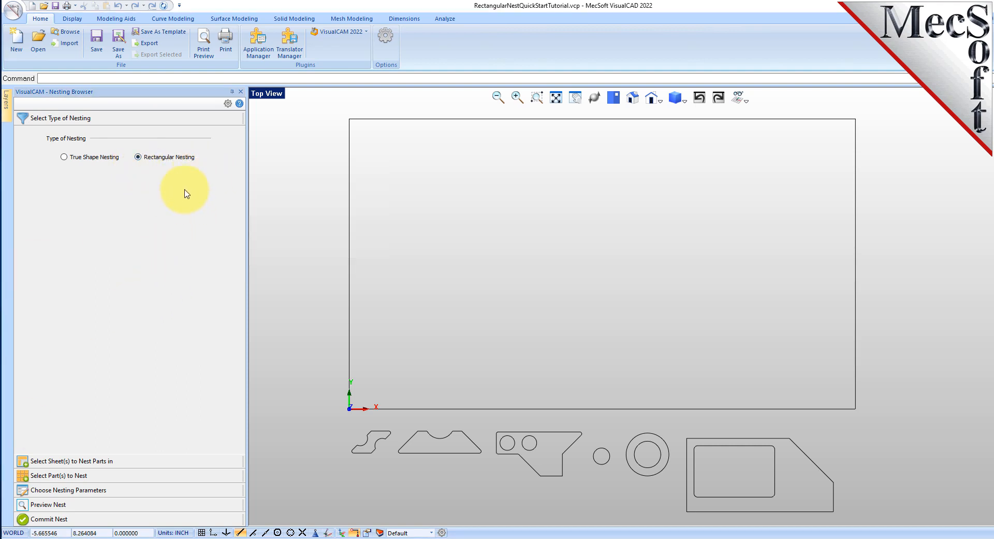
# Step: Review the help topic on nesting types, including the functionality comparison table and the Rectangular Nesting section
pyautogui.click(240, 104)
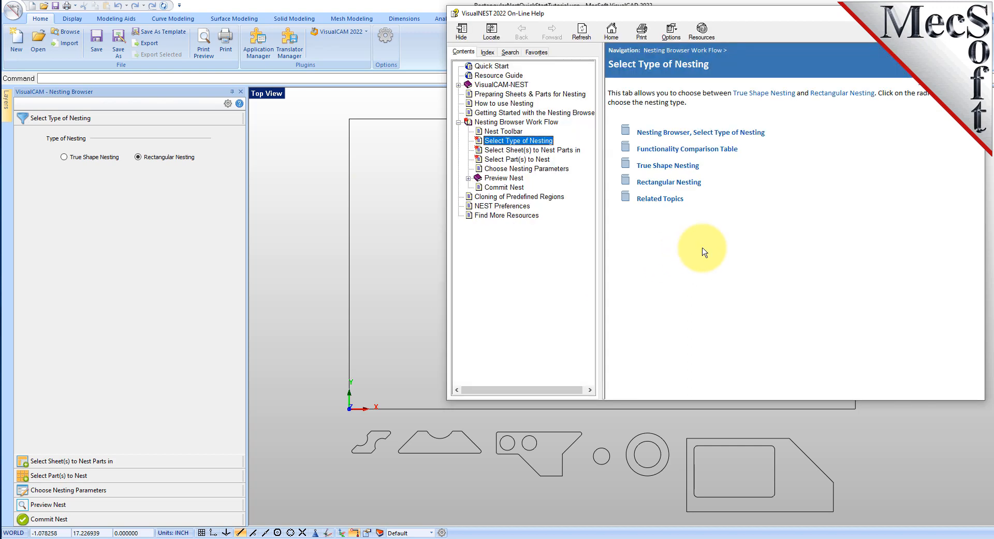
pyautogui.click(933, 84)
pyautogui.scroll(-10, 839, 185)
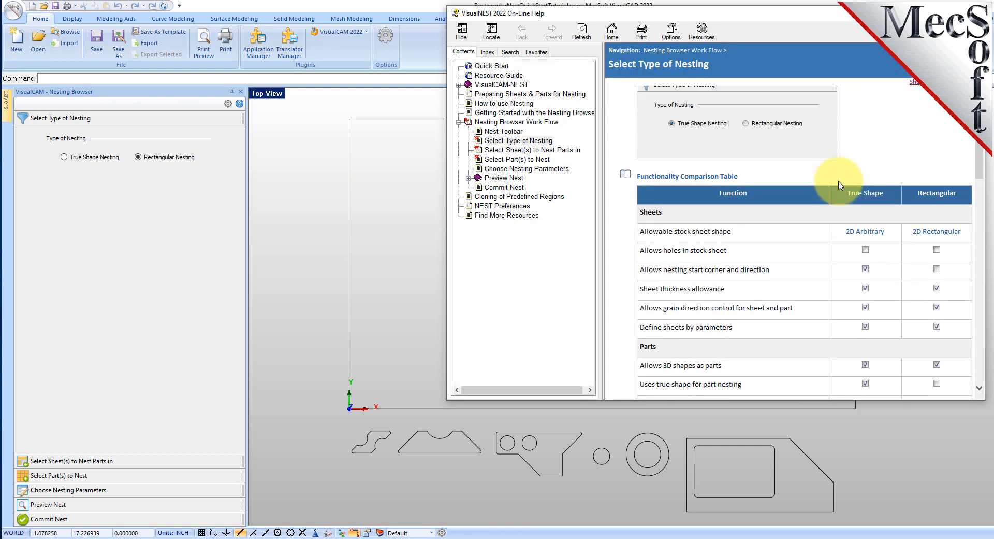
pyautogui.scroll(-8, 839, 185)
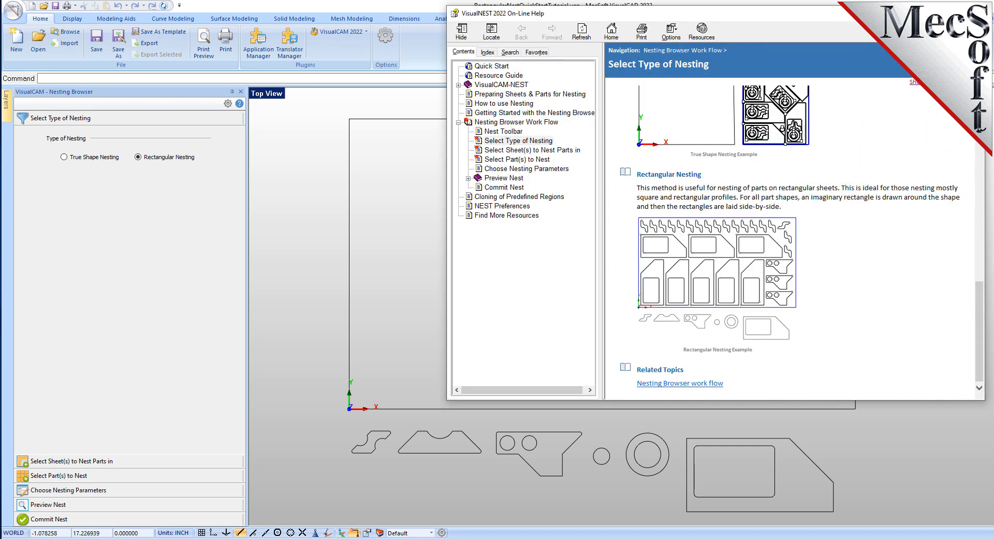
pyautogui.click(375, 273)
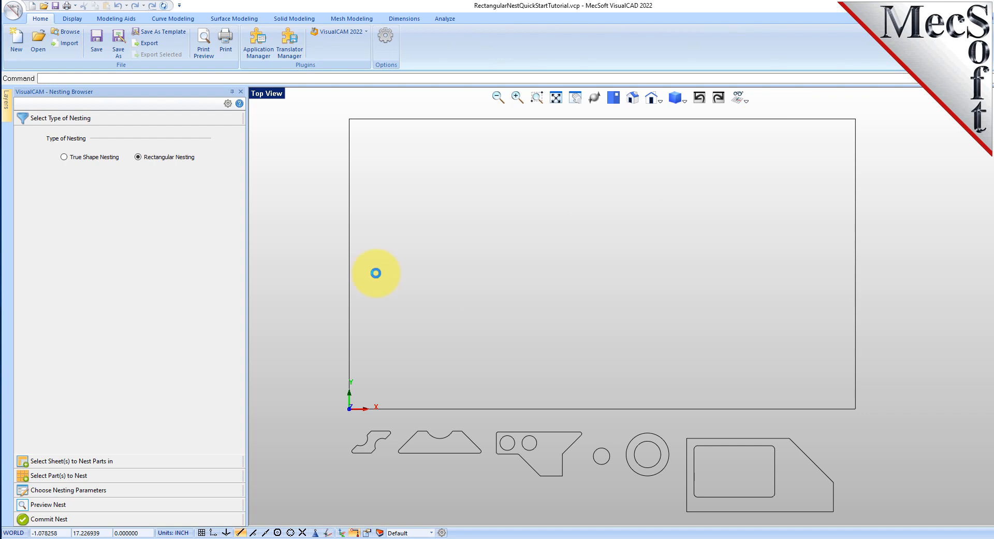
# Step: Define the large rectangle as the sheet to nest parts in and highlight its entry in the sheet list
pyautogui.click(108, 462)
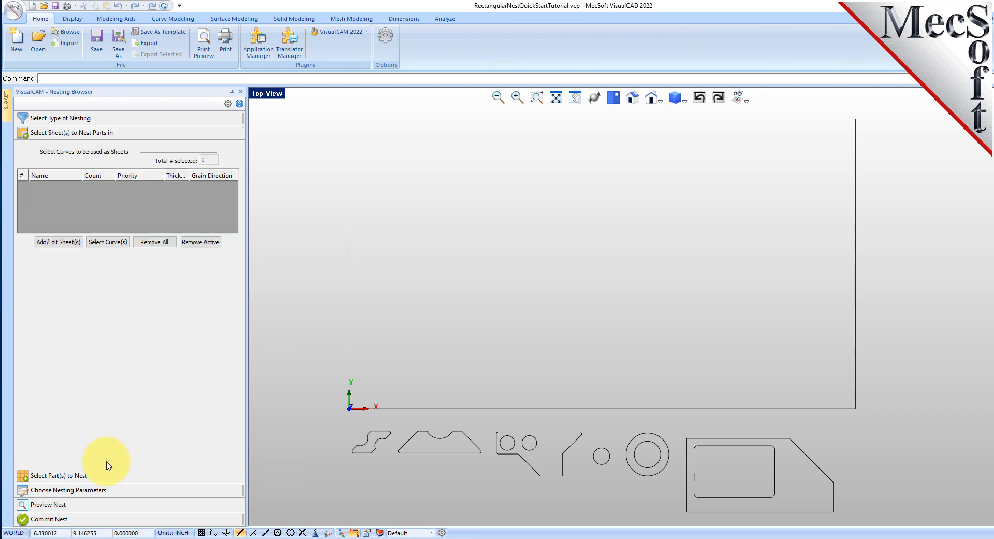
pyautogui.click(107, 242)
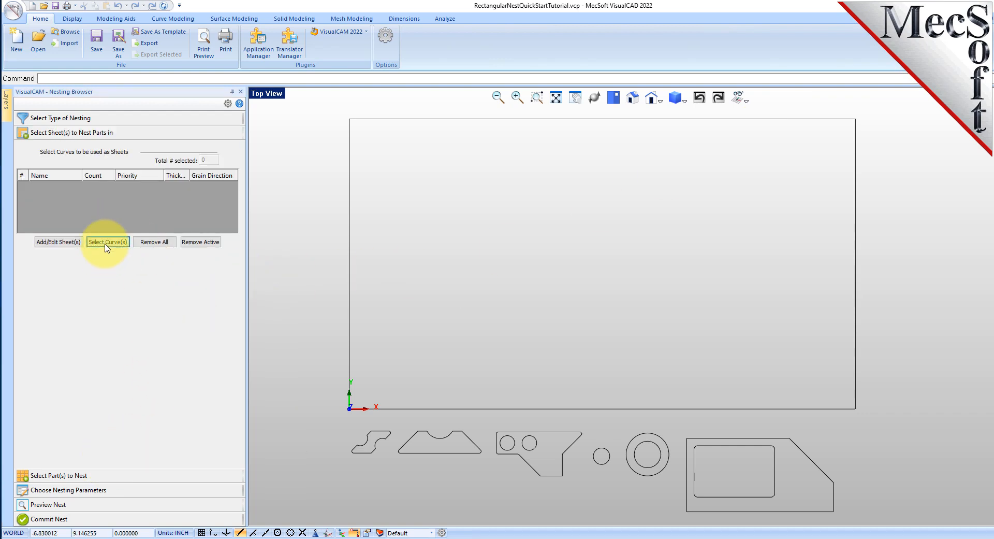
pyautogui.click(437, 119)
pyautogui.rightClick(499, 164)
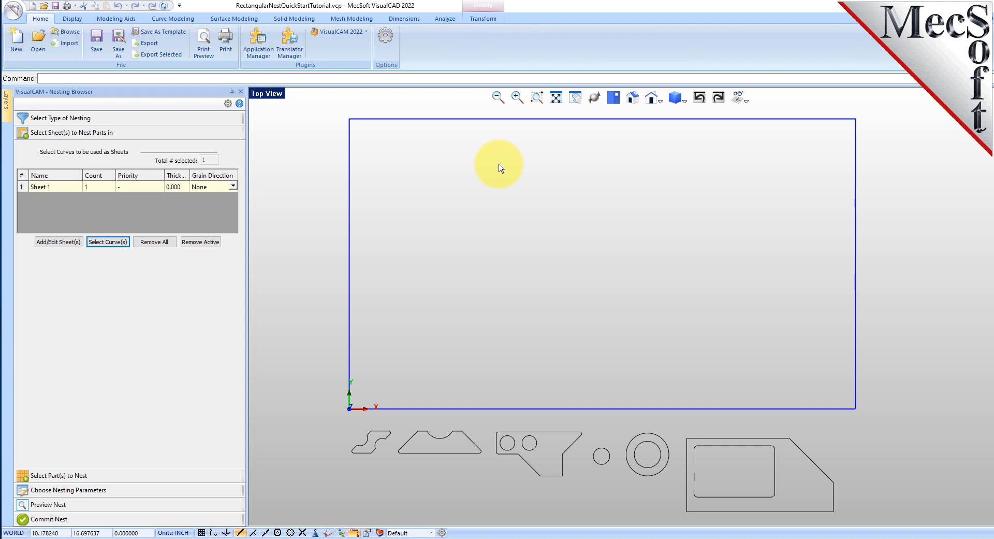
pyautogui.click(30, 188)
pyautogui.click(28, 188)
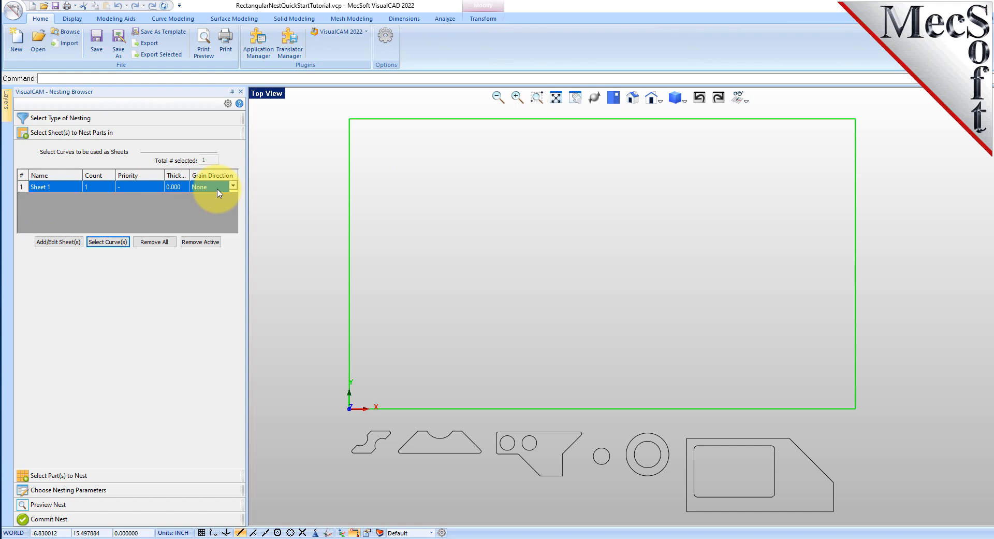
pyautogui.click(107, 218)
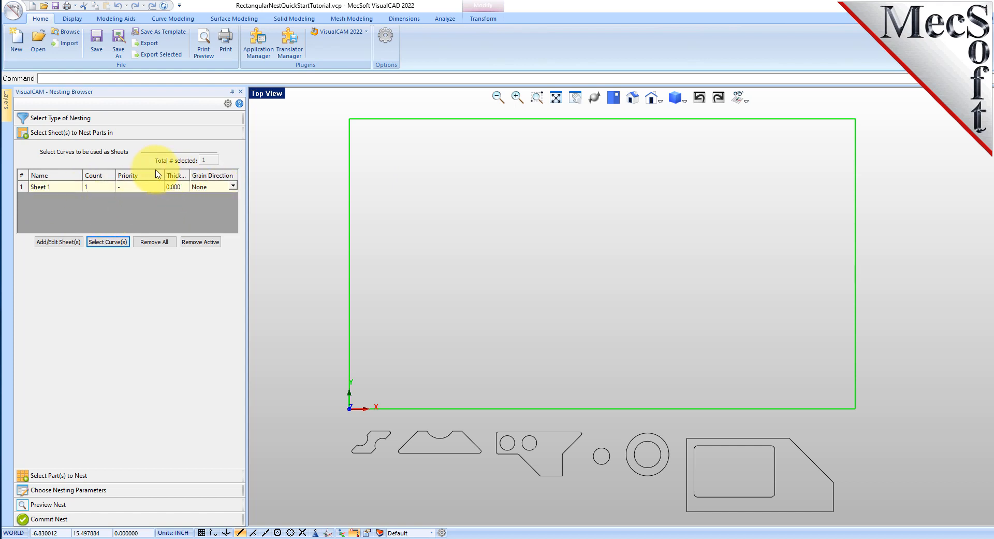
# Step: Narrow the sheet list's Priority column and set the count of Sheet 1 to 2
pyautogui.moveTo(163, 175); pyautogui.dragTo(147, 175)
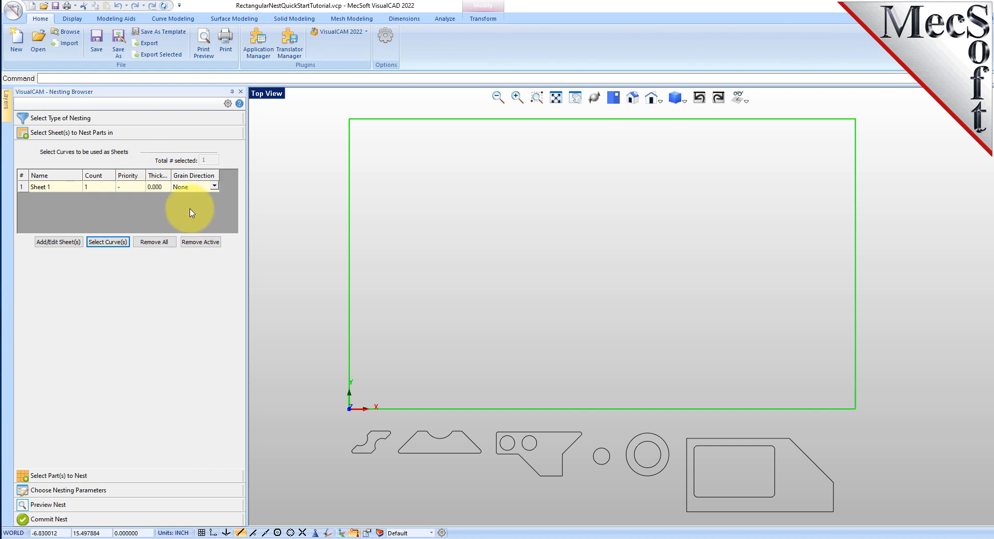
pyautogui.click(95, 188)
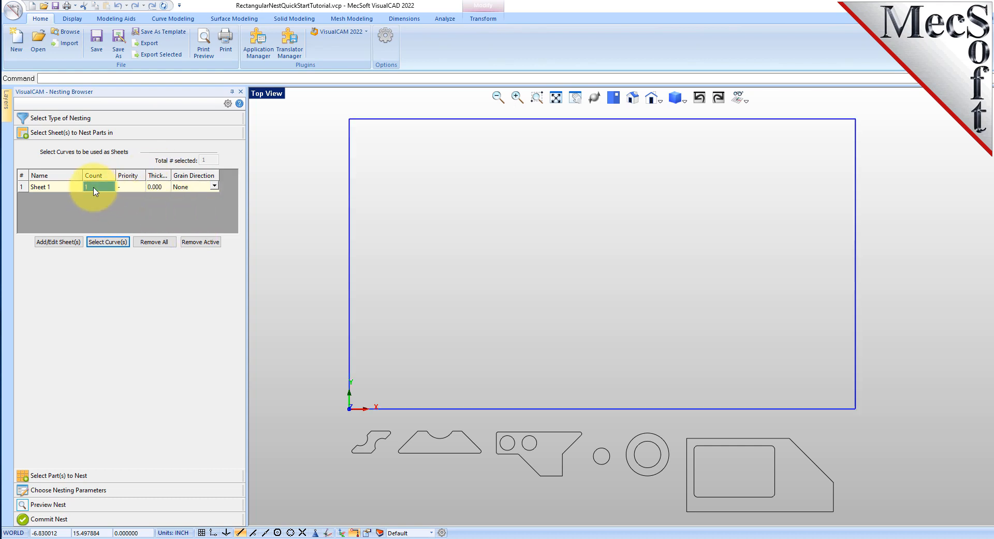
pyautogui.write('2')
pyautogui.press('Return')
# Step: Add all the curves below the sheet rectangle as the parts to nest
pyautogui.click(81, 475)
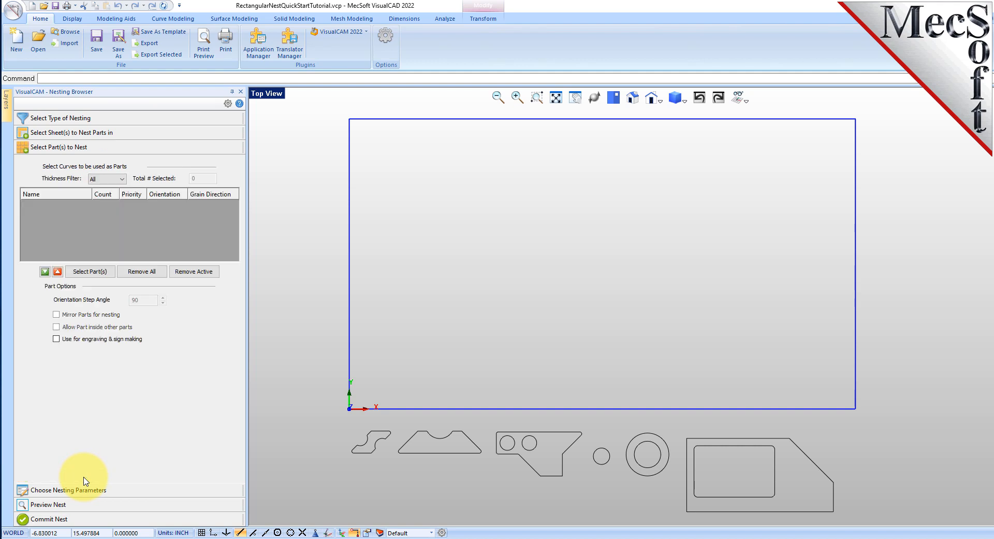
pyautogui.click(94, 275)
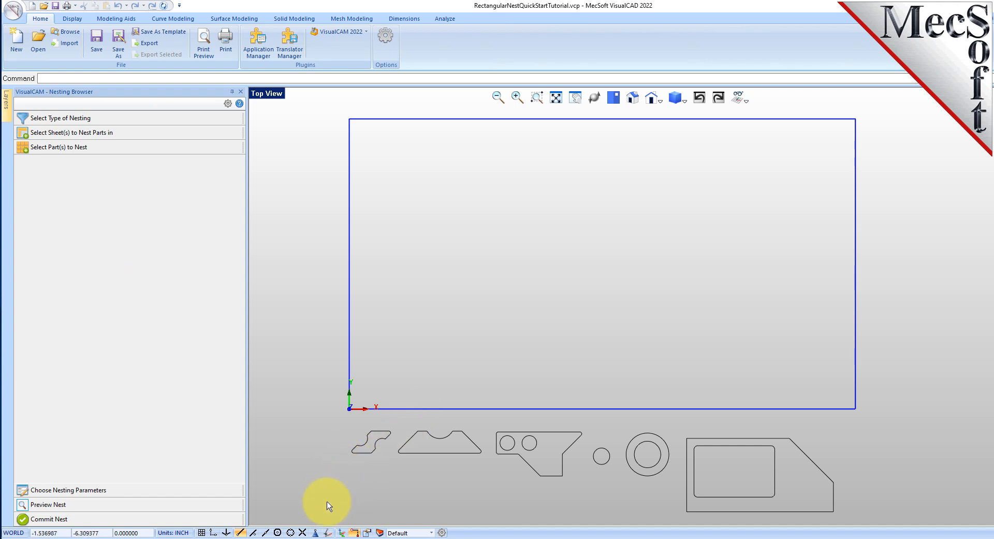
pyautogui.moveTo(329, 506); pyautogui.dragTo(569, 491)
pyautogui.moveTo(334, 518); pyautogui.dragTo(856, 415)
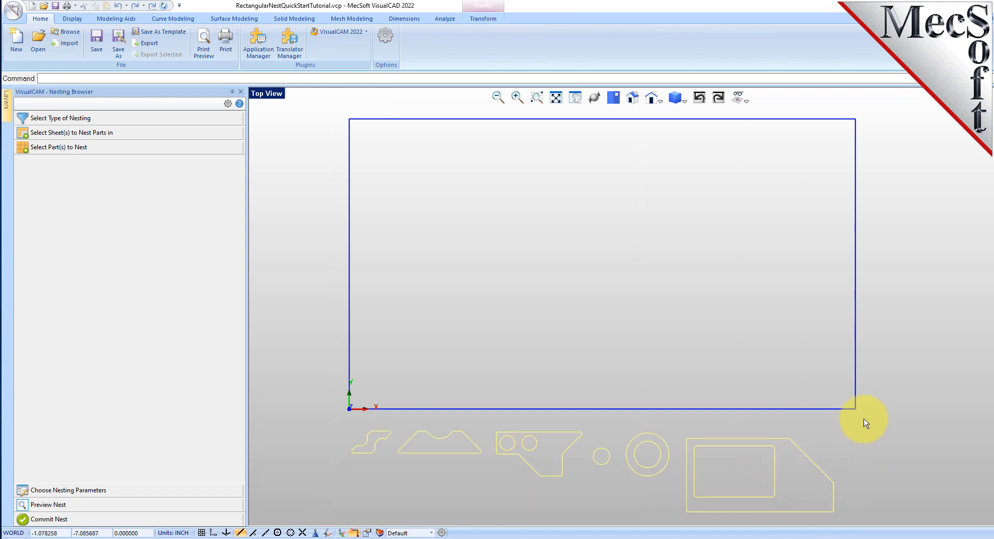
pyautogui.rightClick(879, 436)
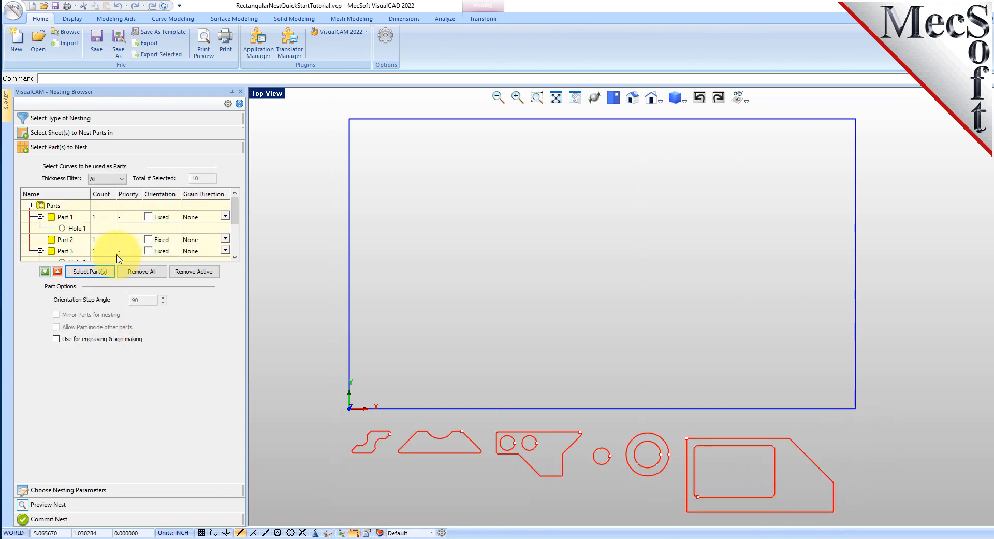
# Step: Highlight Part 1, Part 2, Hole 3 and Hole 4 in the parts list to match each entry to its curve
pyautogui.click(70, 219)
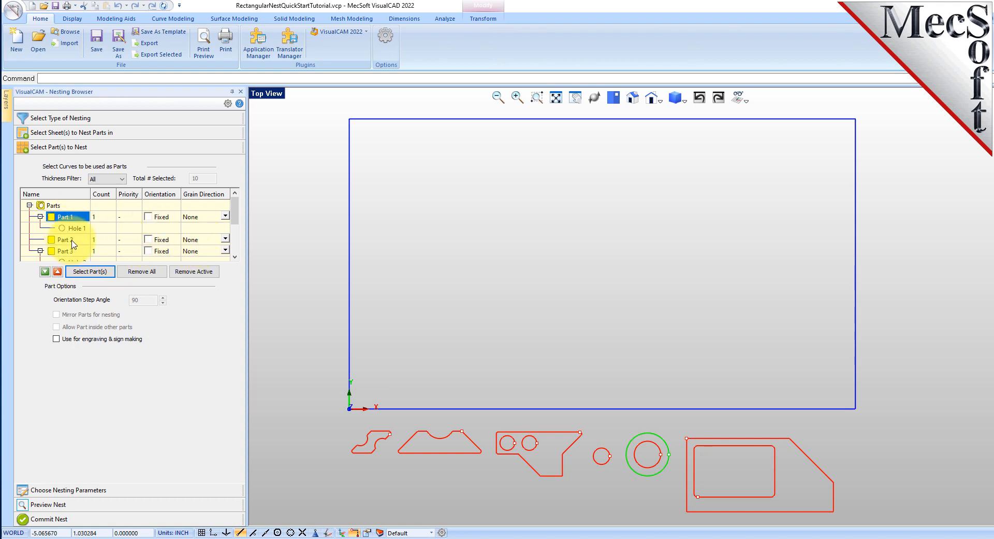
pyautogui.click(70, 241)
pyautogui.scroll(-2, 67, 232)
pyautogui.click(74, 205)
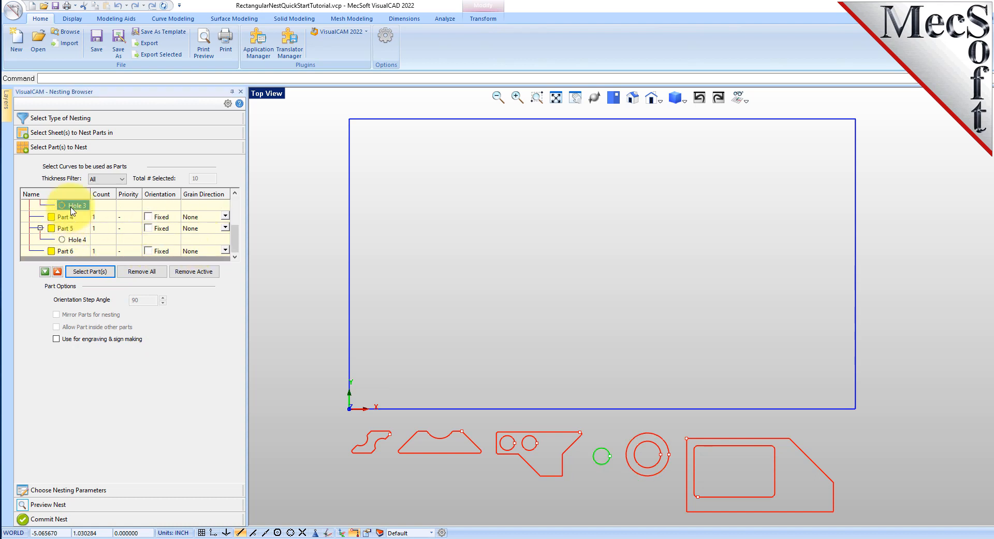
pyautogui.click(74, 240)
pyautogui.scroll(3, 73, 242)
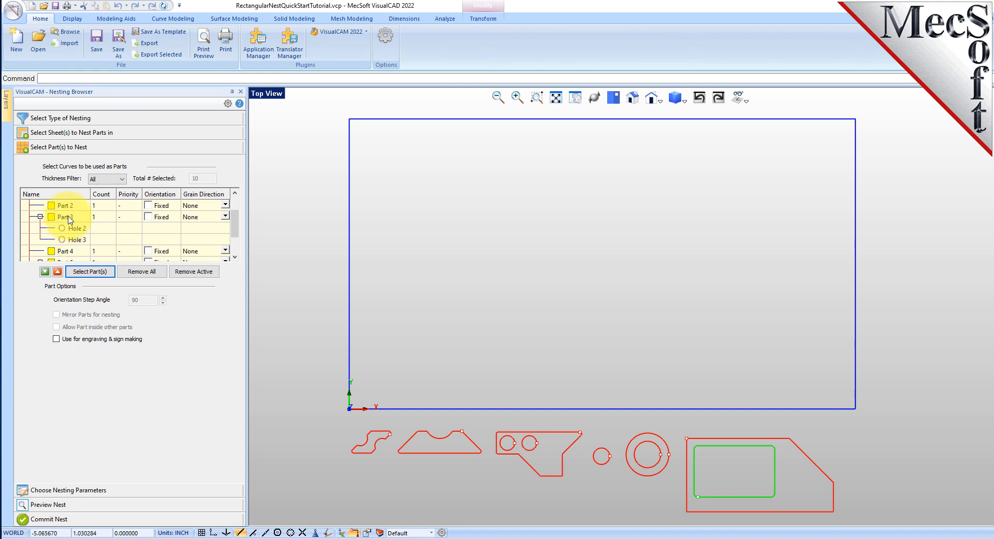
# Step: Examine how holes are grouped under their parts, checking Part 3 with Holes 2 and 3 and Part 5 with Hole 4
pyautogui.click(65, 216)
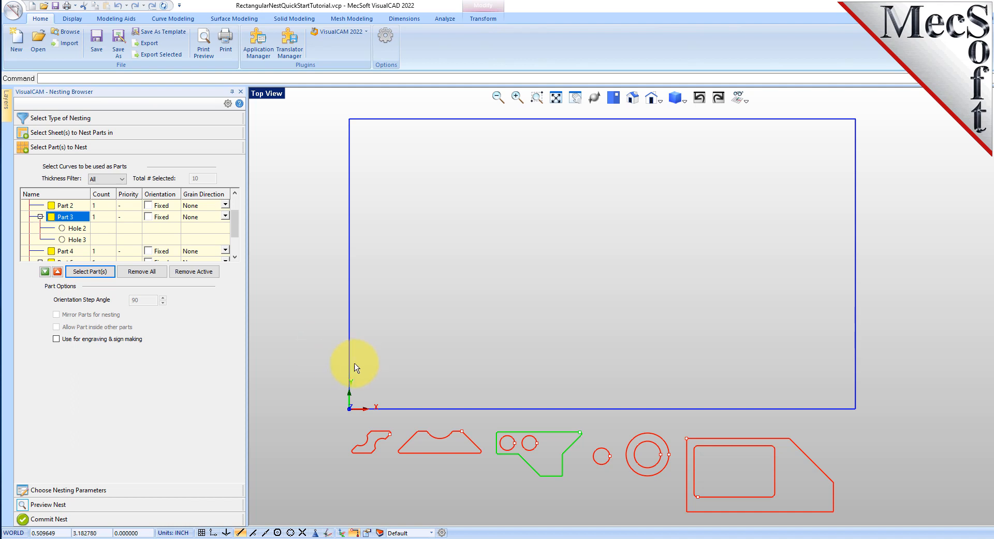
pyautogui.click(77, 228)
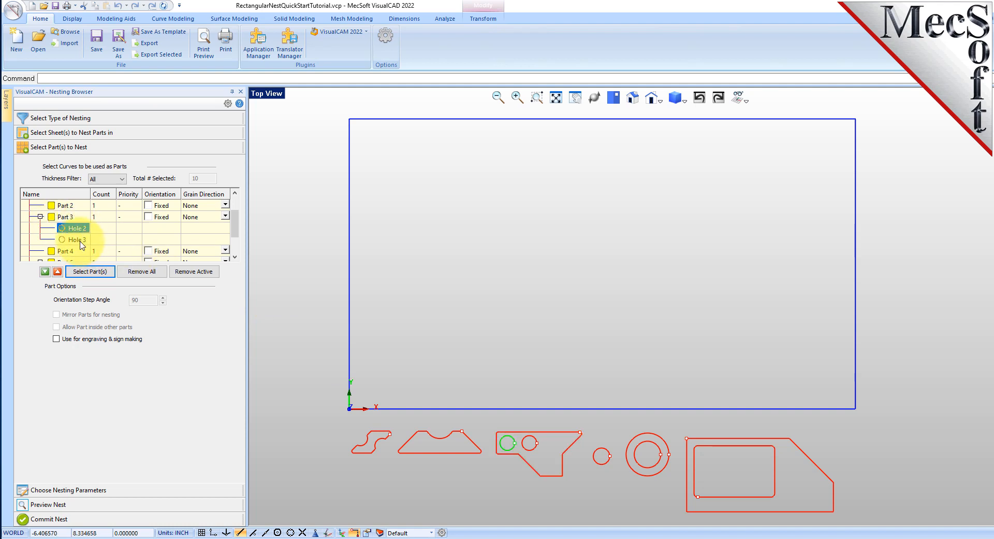
pyautogui.click(79, 239)
pyautogui.click(70, 229)
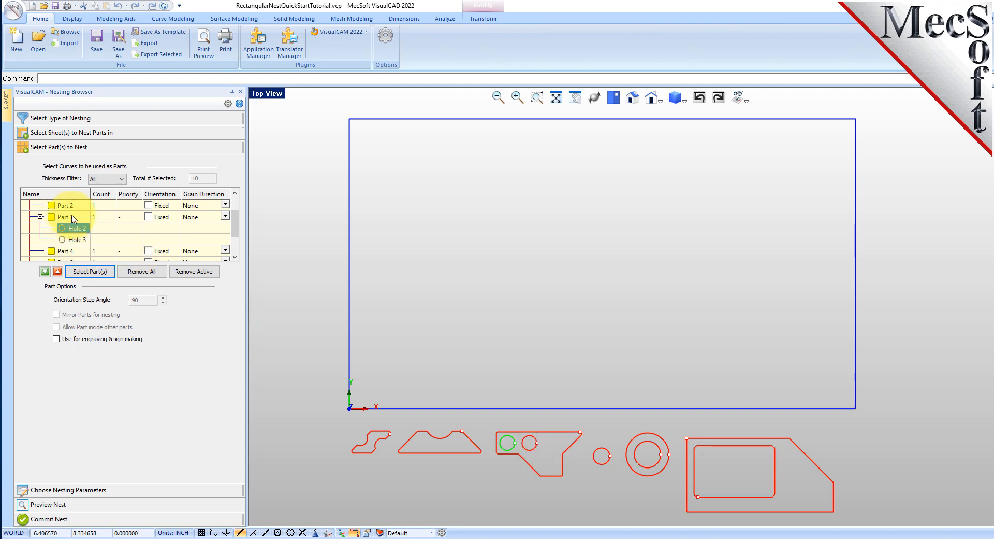
pyautogui.click(70, 216)
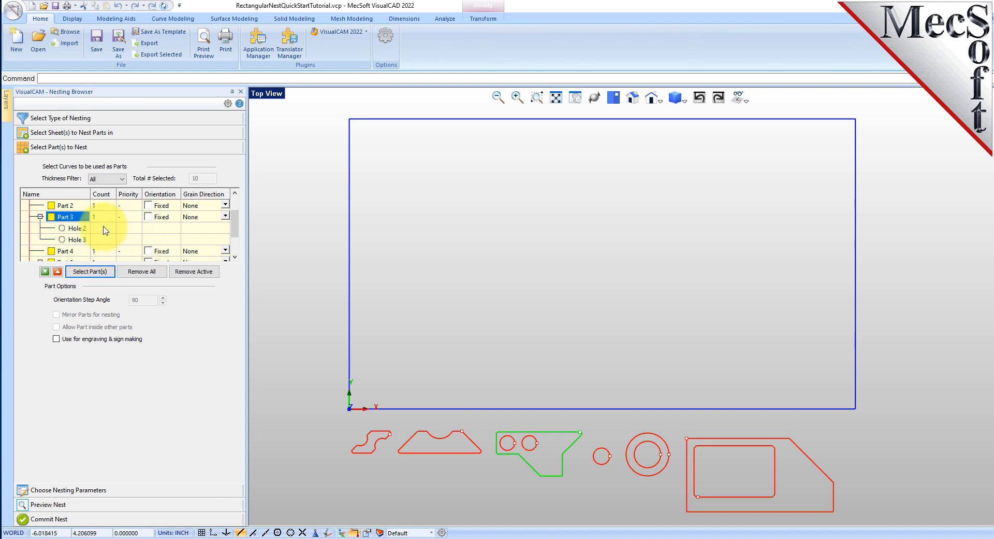
pyautogui.scroll(-1, 105, 230)
pyautogui.click(73, 239)
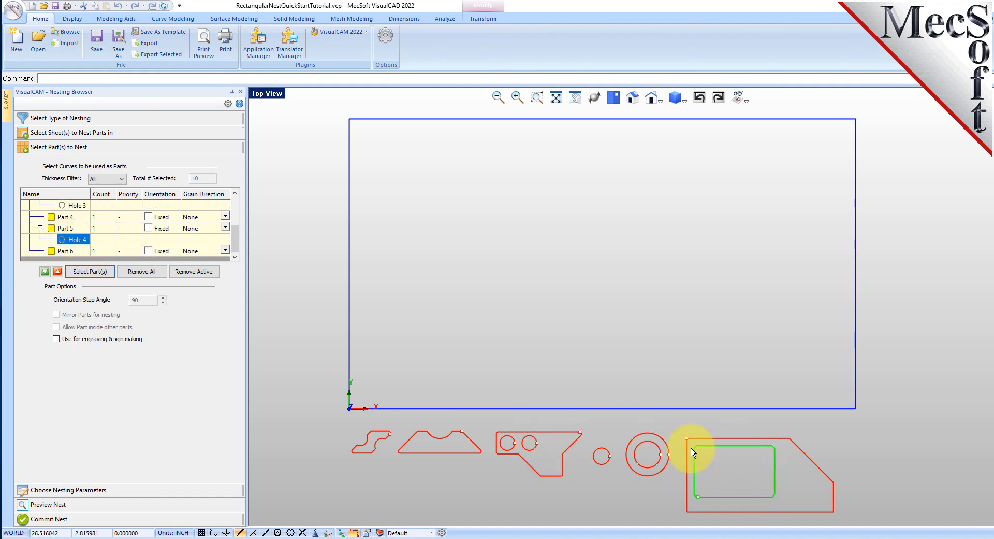
pyautogui.click(77, 229)
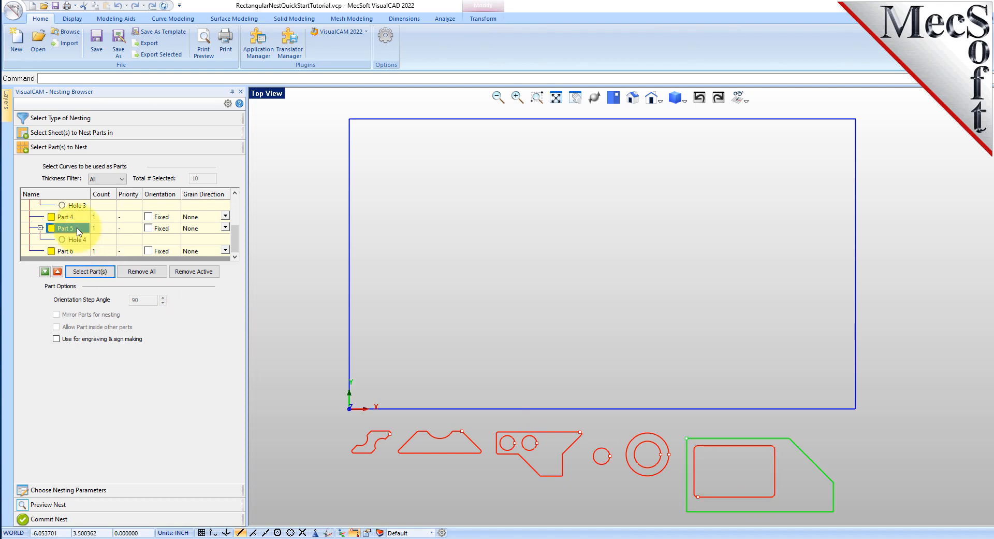
# Step: Set the count of Part 1 to 50 and apply the same count to all the other parts
pyautogui.scroll(2, 83, 225)
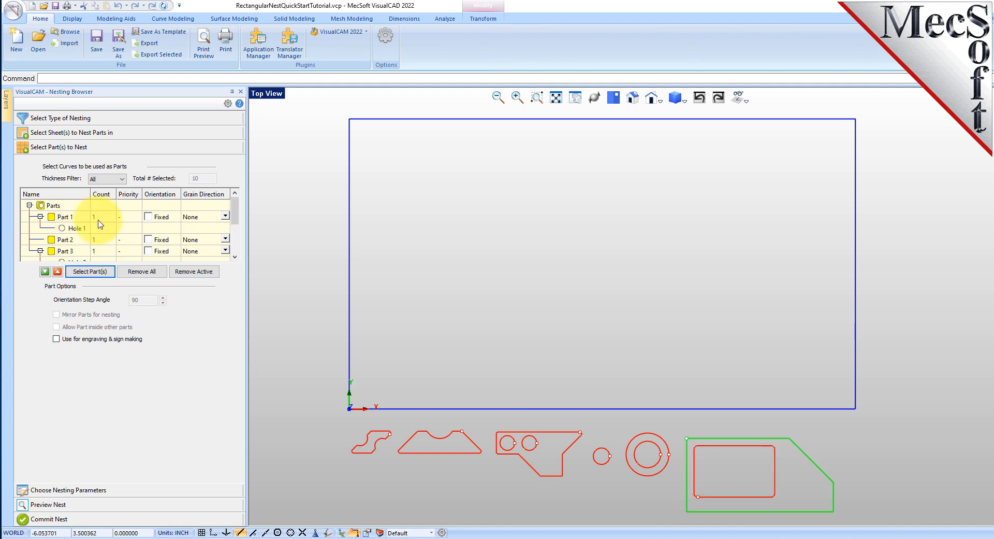
pyautogui.click(103, 217)
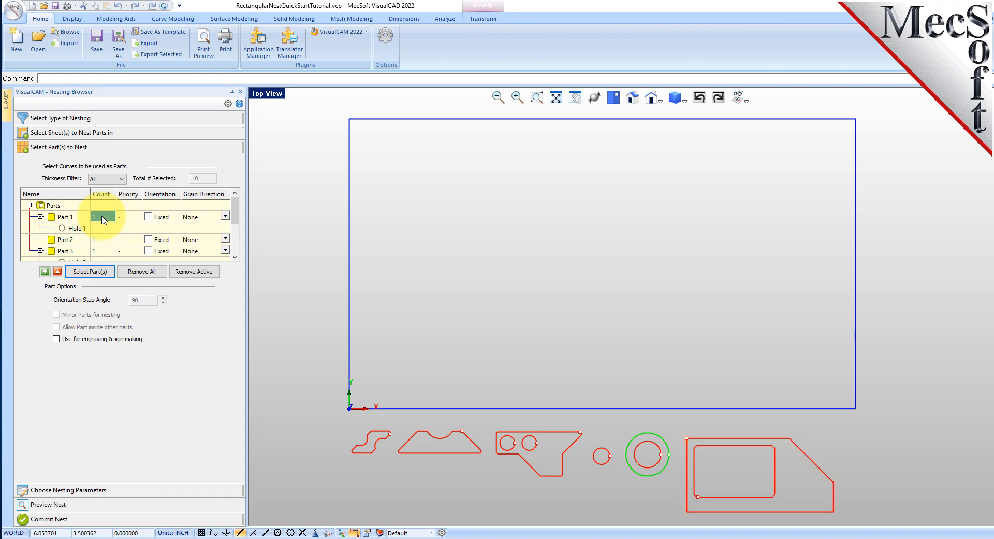
pyautogui.write('50')
pyautogui.press('Return')
pyautogui.rightClick(102, 216)
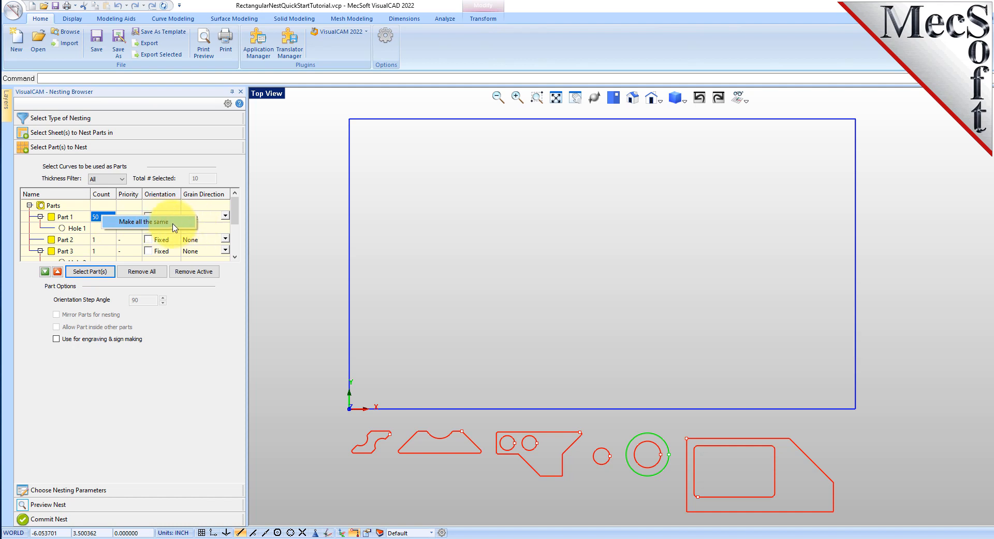
pyautogui.click(155, 222)
pyautogui.scroll(-2, 127, 218)
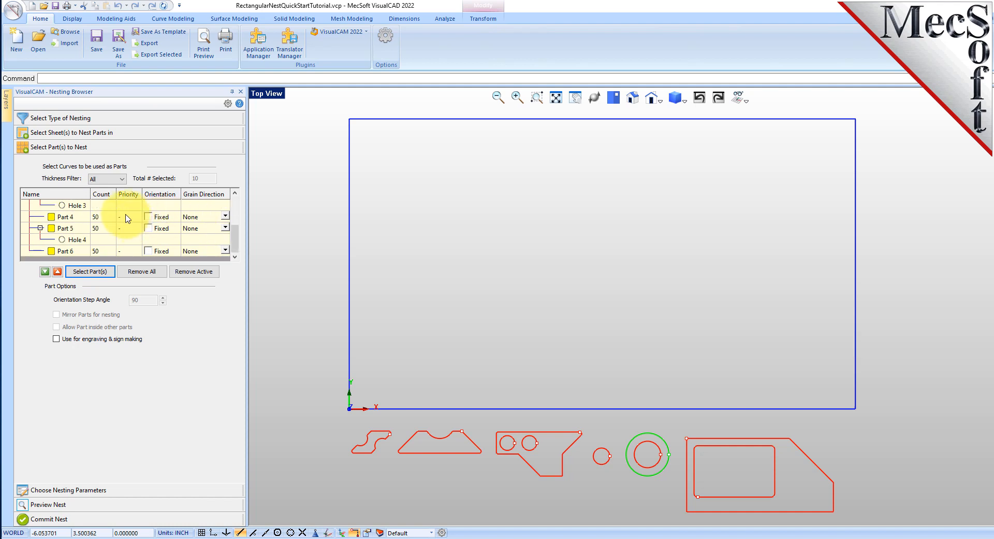
pyautogui.scroll(2, 99, 238)
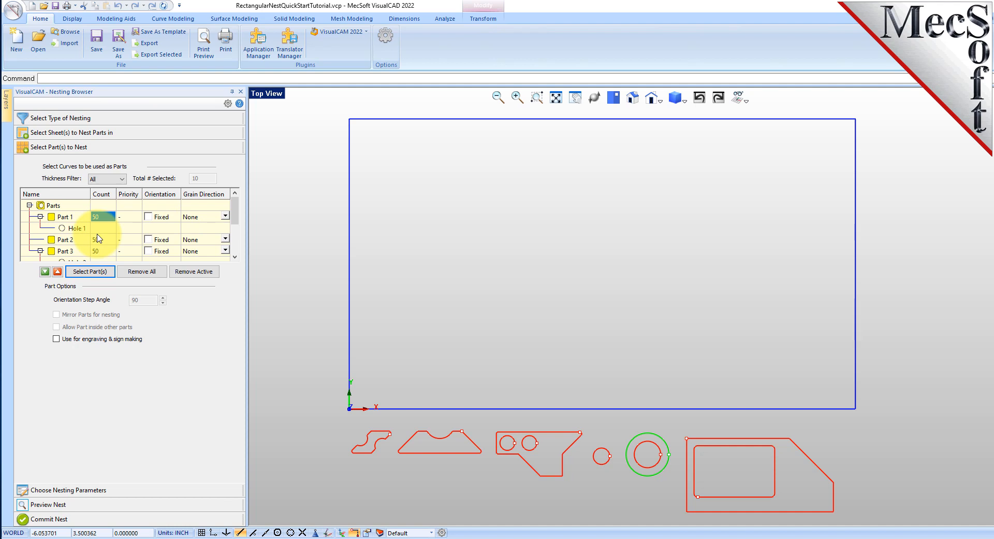
# Step: In the nesting parameters, set the part-to-part distance to 0.15 and the part-to-sheet distance to 0.25
pyautogui.click(93, 491)
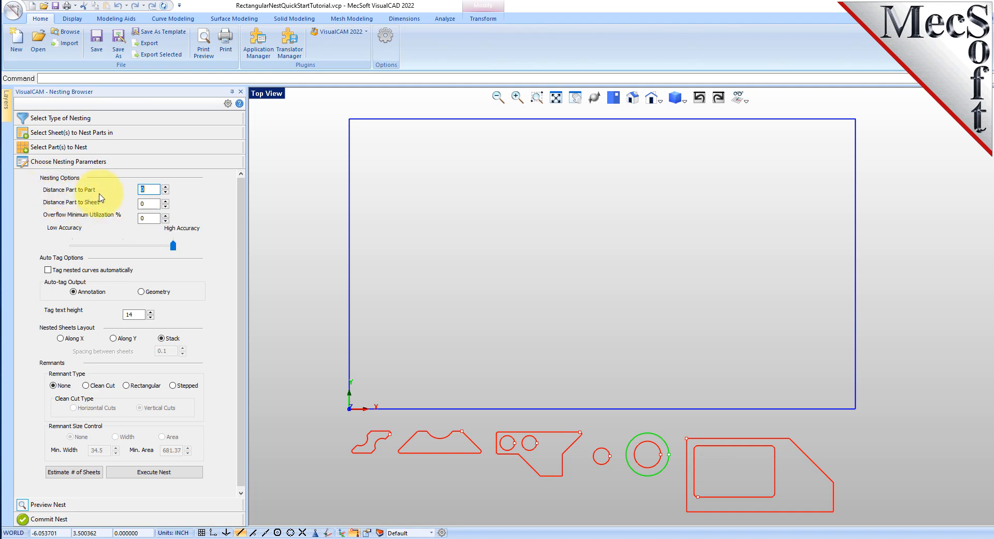
pyautogui.click(152, 190)
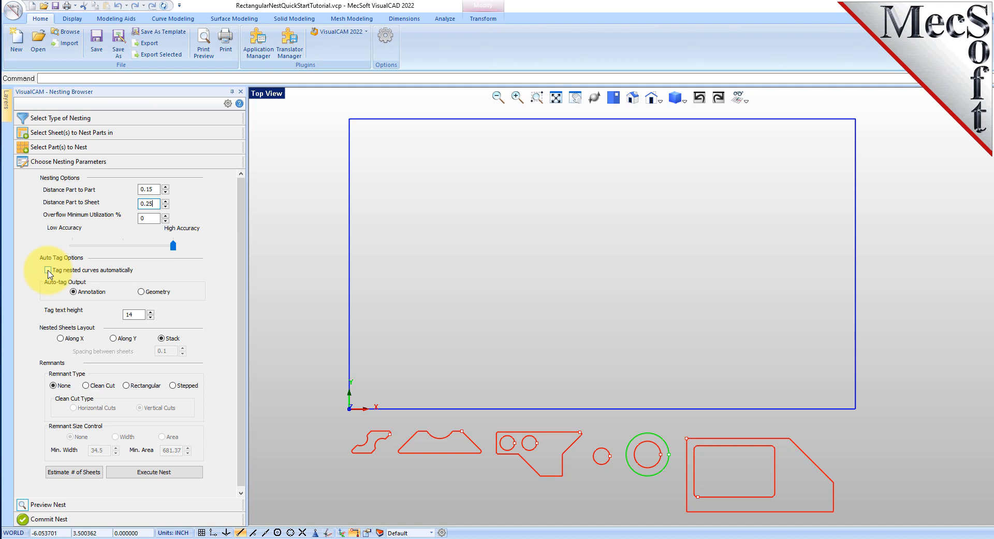
# Step: Try the Along X and Along Y layouts for the nested sheets and return to Stack
pyautogui.click(61, 338)
pyautogui.click(113, 338)
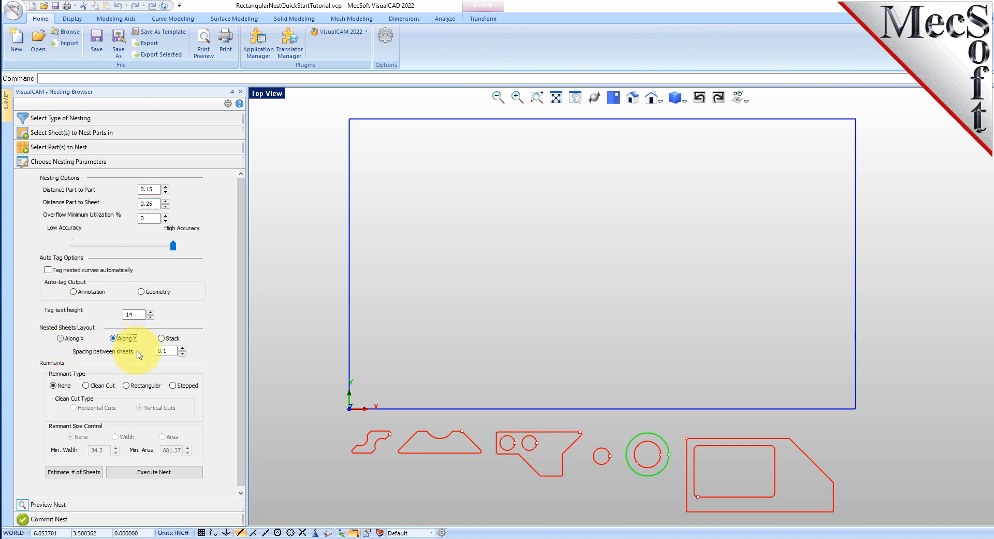
pyautogui.click(162, 338)
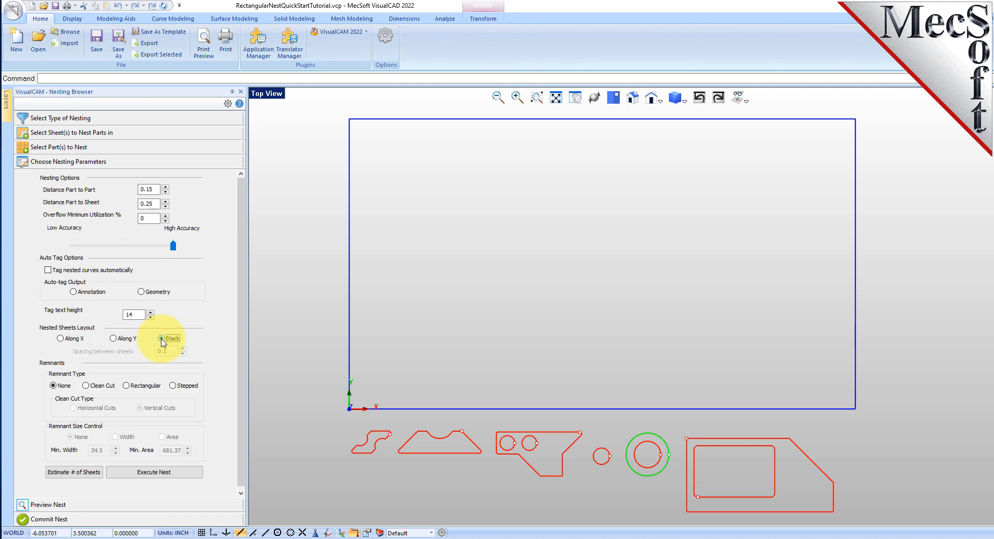
# Step: Estimate the number of sheets needed for the nest and update the count of Sheet 1 with the estimate
pyautogui.click(87, 478)
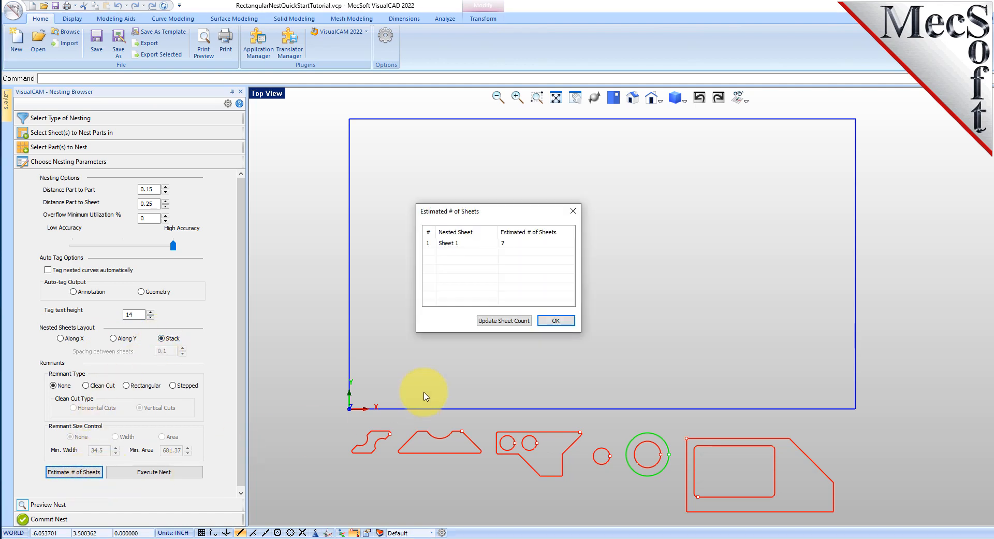
pyautogui.click(428, 243)
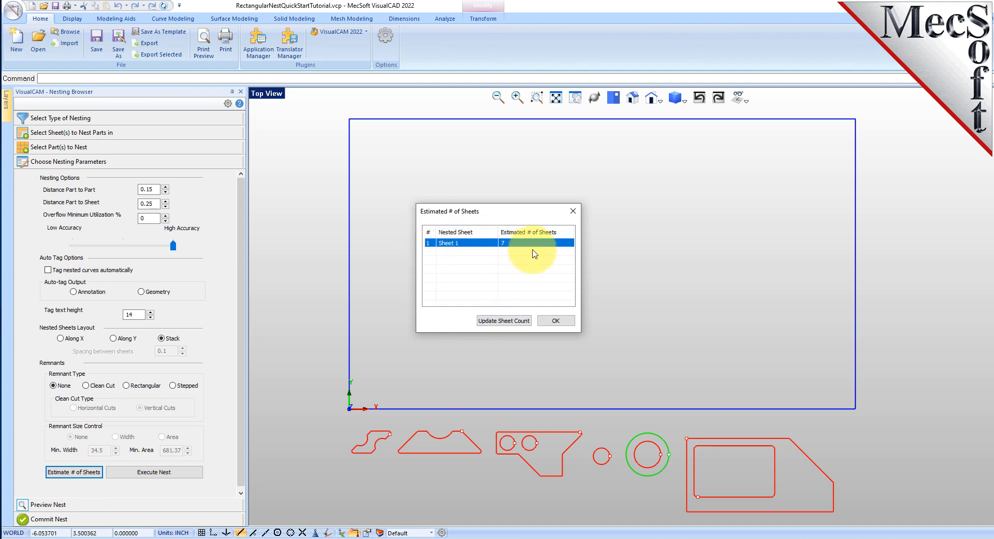
pyautogui.click(502, 325)
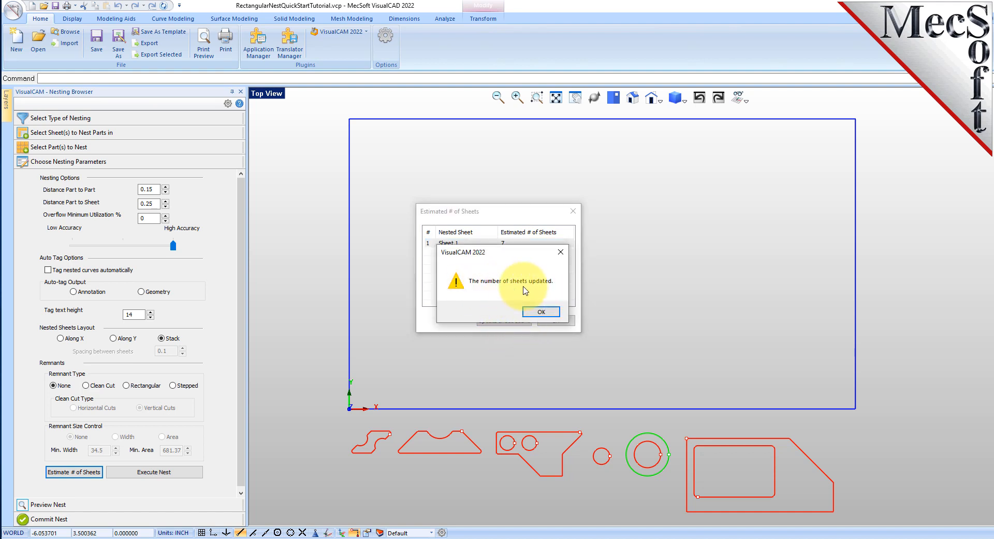
pyautogui.click(541, 311)
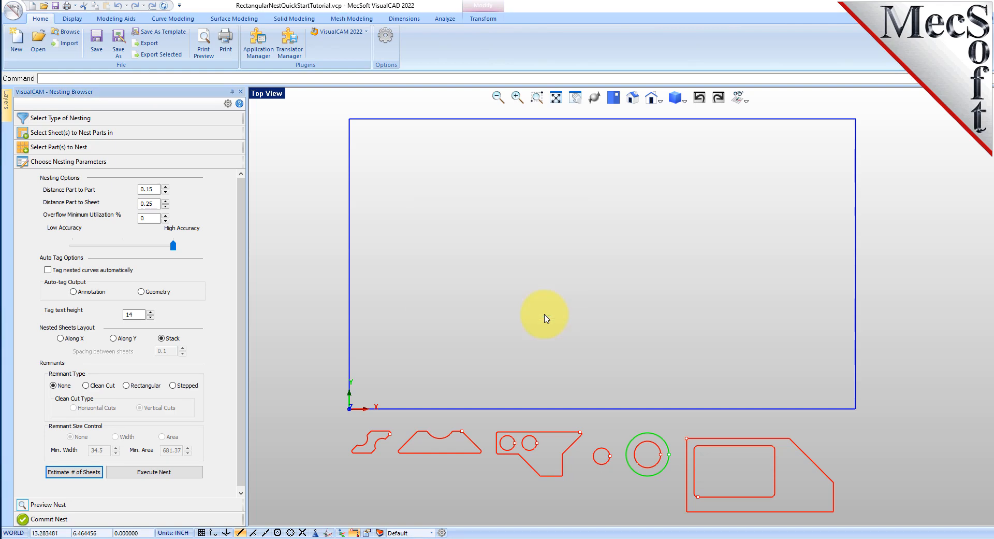
# Step: Execute the nest and preview nested sheets 1-2, 1-3 and 1-4
pyautogui.click(174, 477)
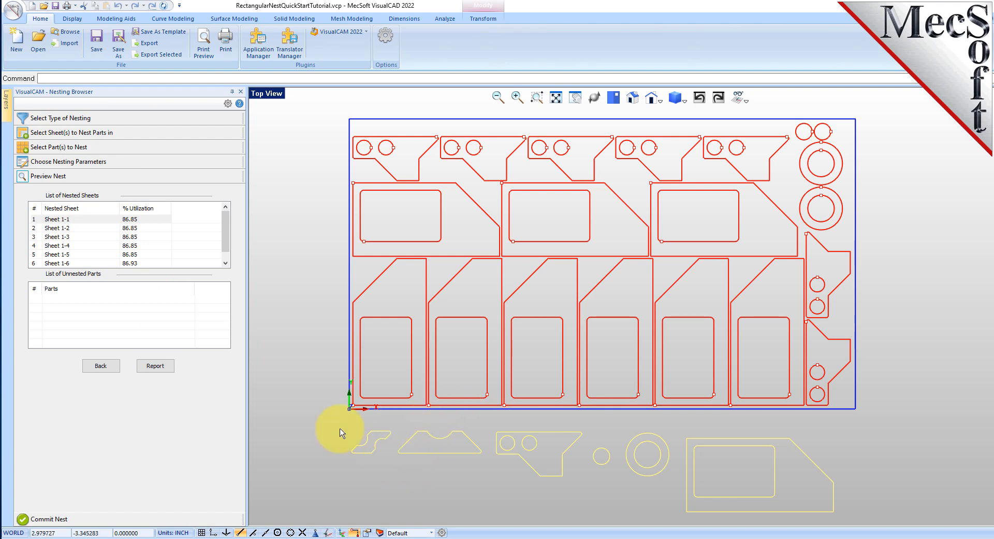
pyautogui.click(77, 229)
pyautogui.click(78, 236)
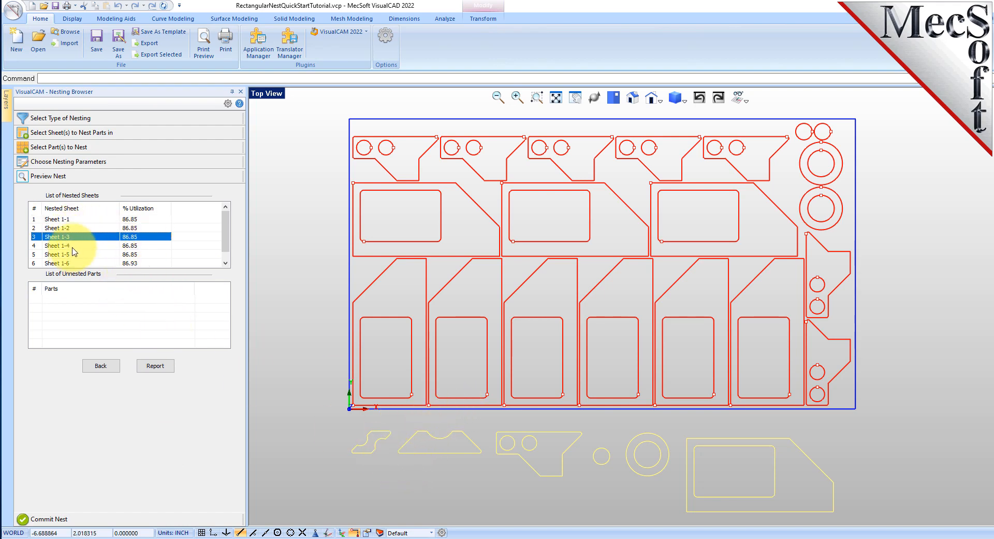
pyautogui.click(78, 245)
# Step: Bring up the nesting report and preview the part layouts on nested sheets 1-5, 1-6 and 1-7
pyautogui.click(154, 367)
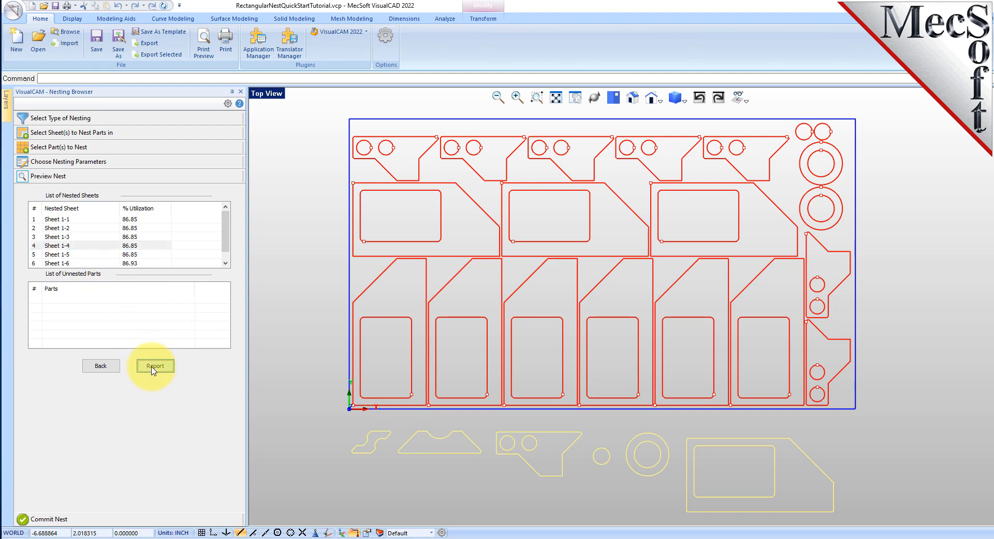
pyautogui.click(648, 317)
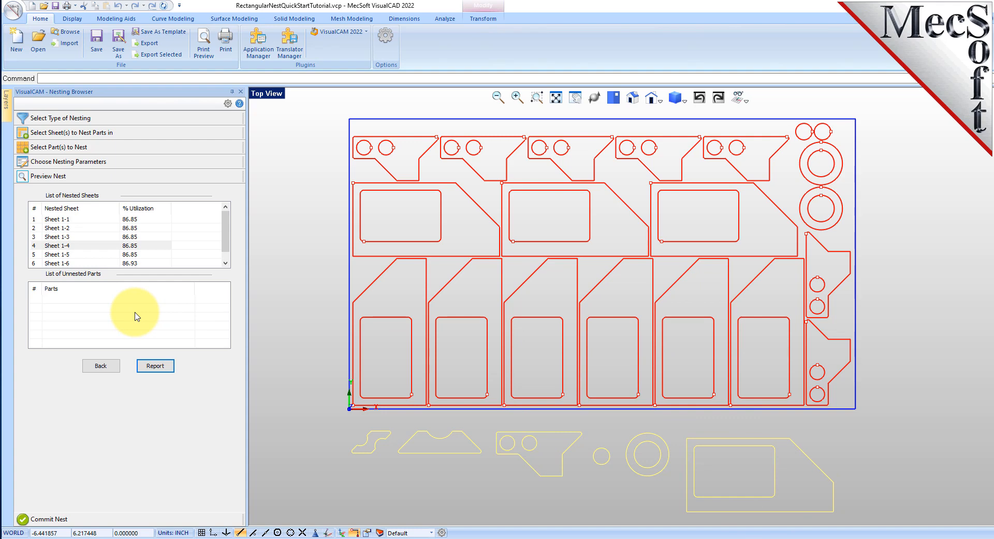
pyautogui.click(128, 253)
pyautogui.click(130, 263)
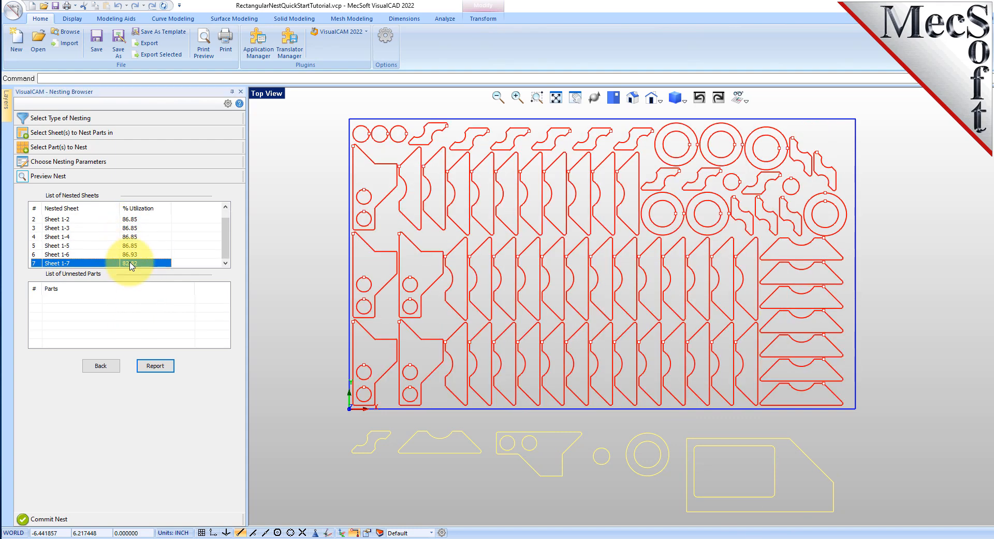
pyautogui.click(129, 255)
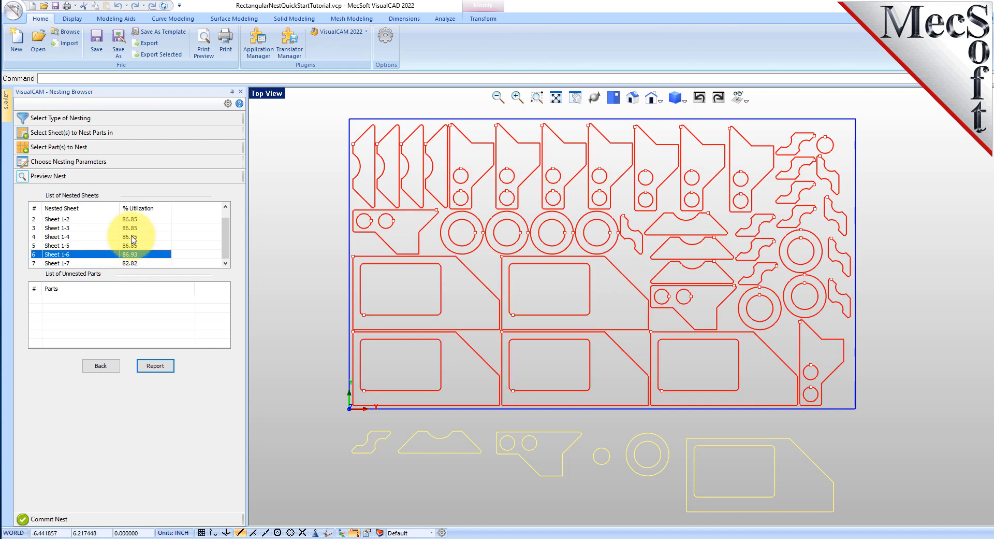
# Step: Return to the sheet selection and set the grain direction of Sheet 1 to Along X
pyautogui.click(65, 133)
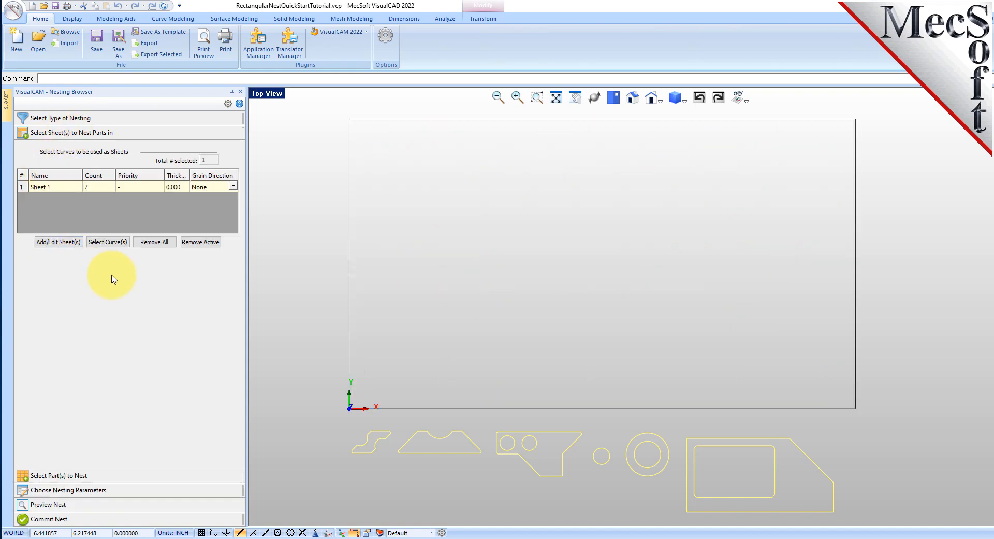
pyautogui.click(233, 186)
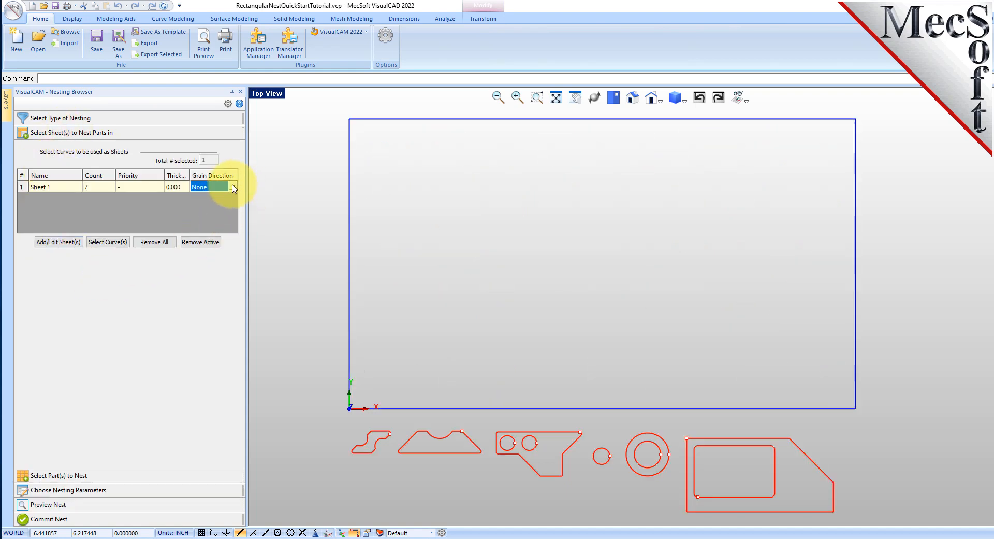
pyautogui.click(233, 187)
pyautogui.click(228, 205)
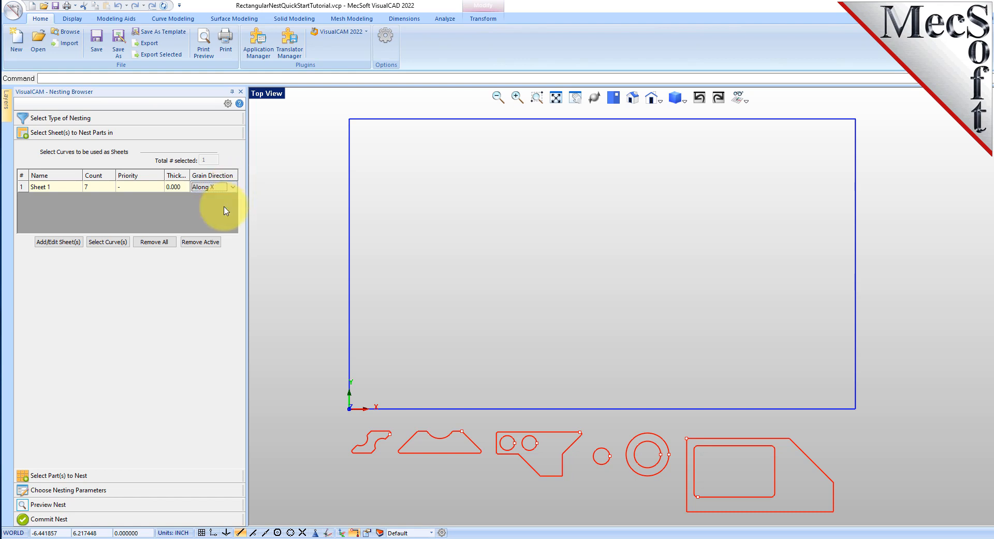
# Step: Set the grain direction of Part 5 to Along Y in the list of parts to nest
pyautogui.click(61, 476)
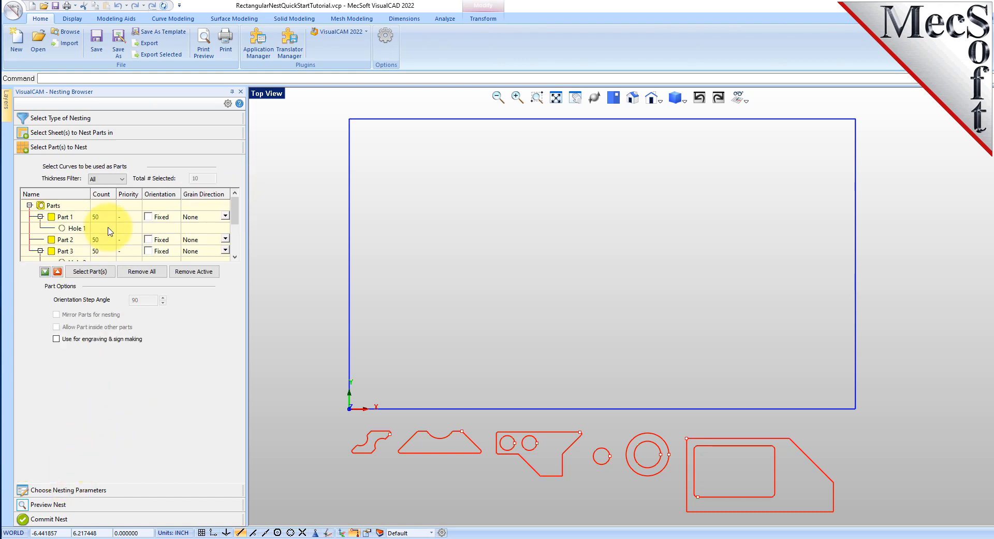
pyautogui.scroll(-2, 93, 219)
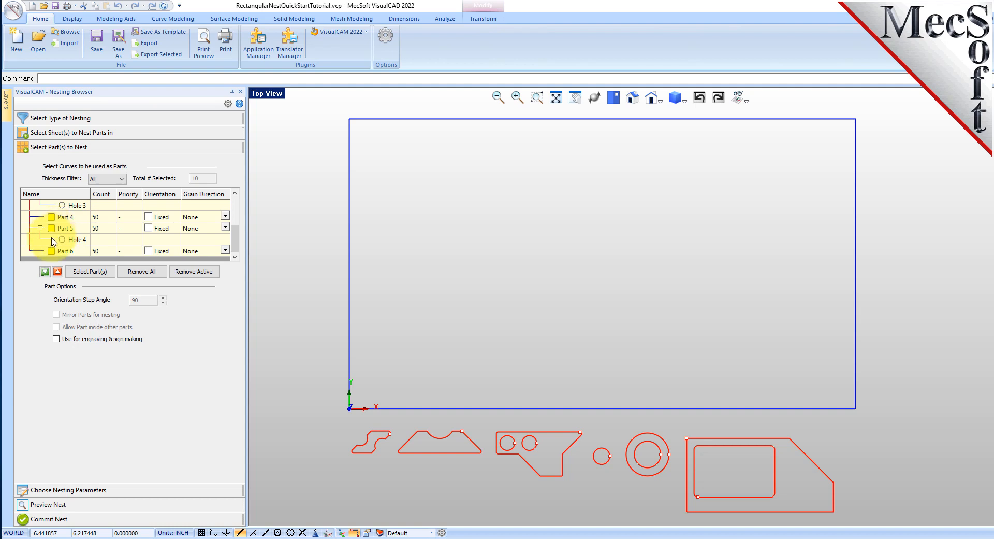
pyautogui.click(64, 229)
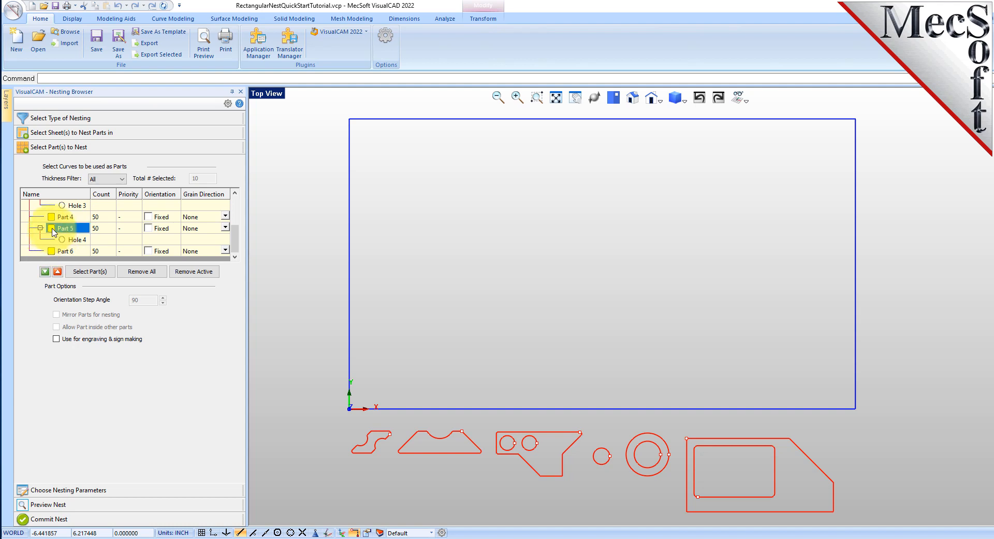
pyautogui.click(221, 230)
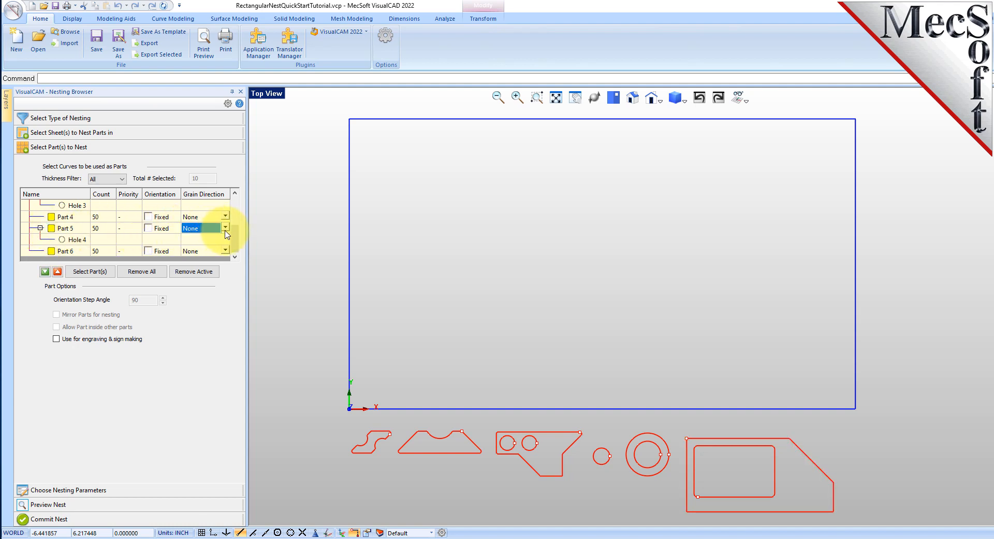
pyautogui.click(225, 228)
pyautogui.click(217, 256)
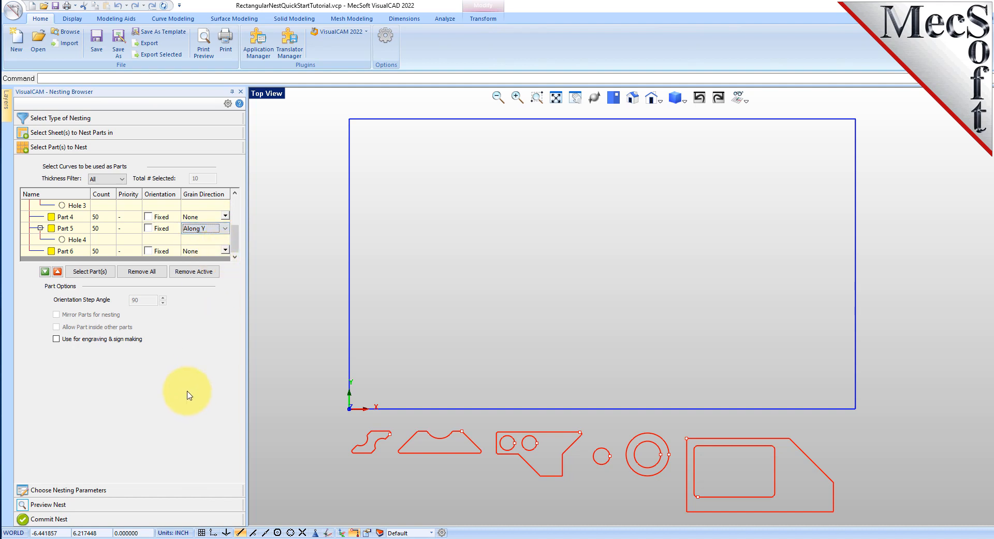
# Step: Execute the nest with the grain constraints and preview nested sheets 1-2 through 1-7
pyautogui.click(92, 491)
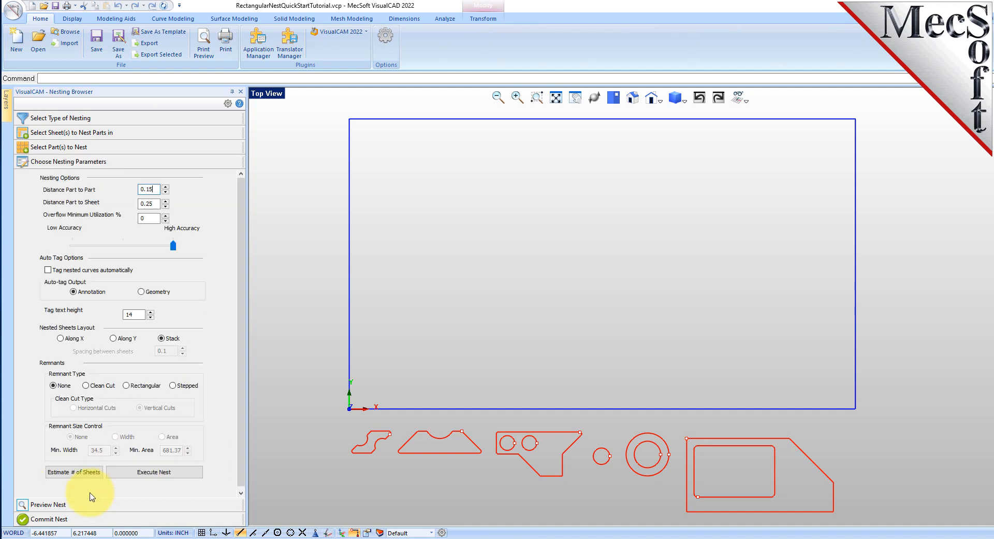
pyautogui.click(155, 472)
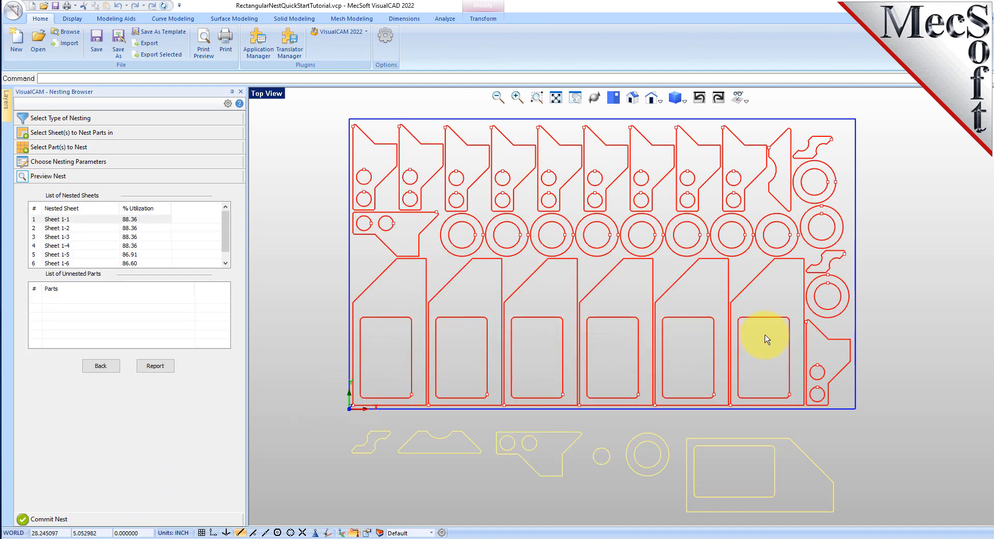
pyautogui.click(148, 229)
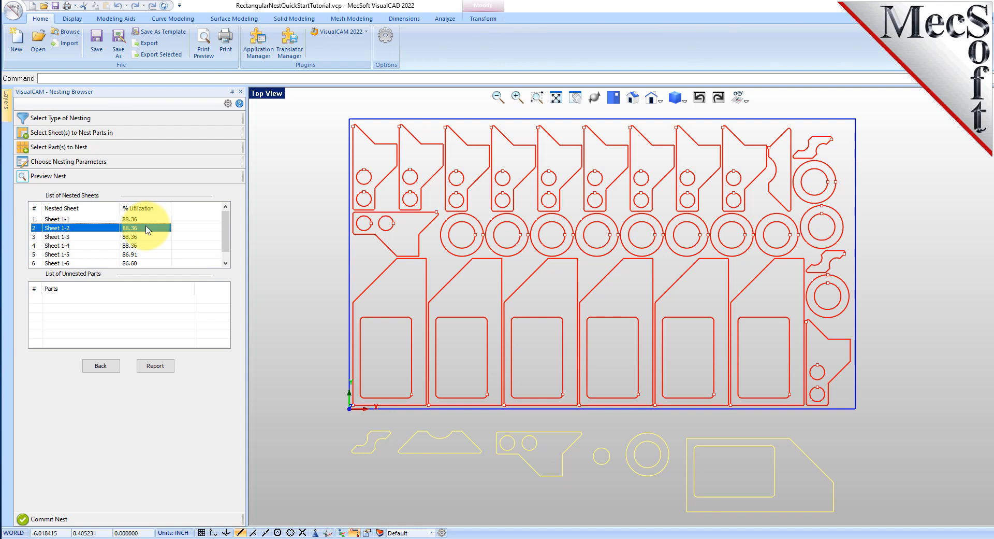
pyautogui.click(145, 237)
pyautogui.click(143, 246)
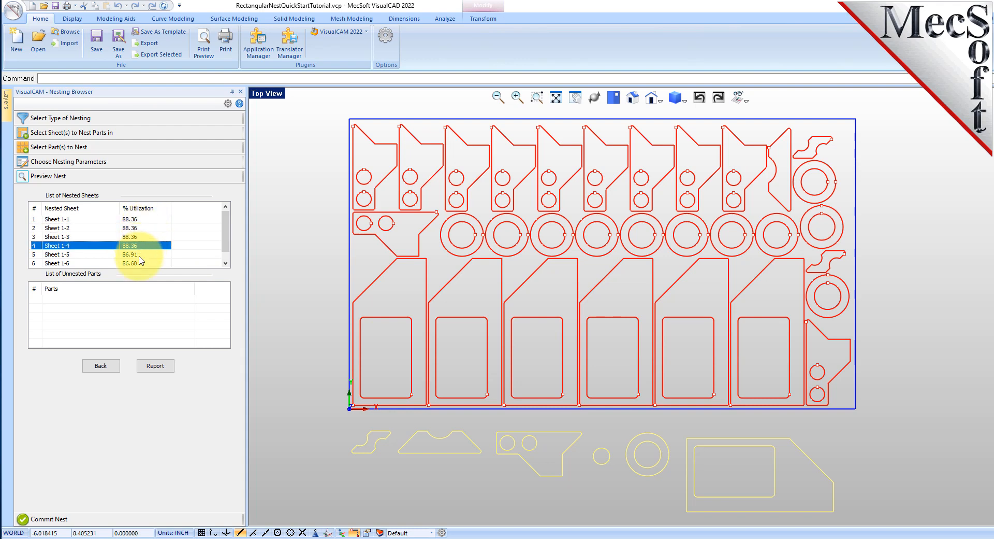
pyautogui.click(140, 254)
pyautogui.scroll(-1, 138, 256)
pyautogui.click(137, 255)
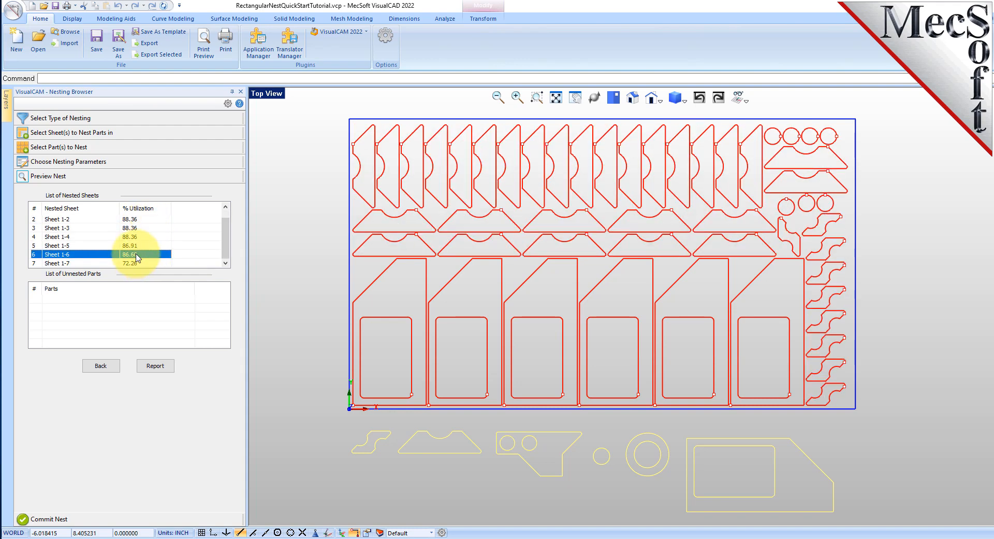
pyautogui.click(137, 264)
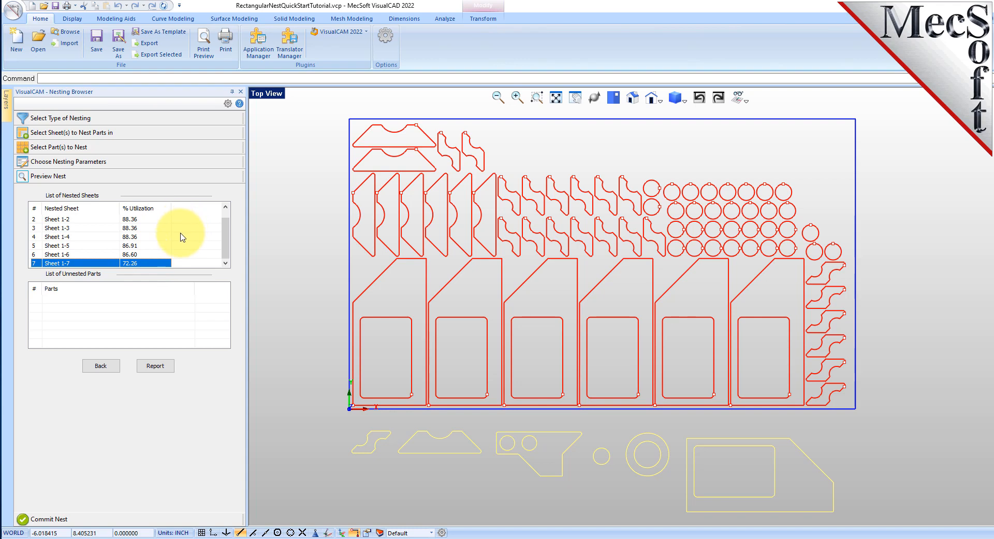
# Step: Commit the nest with a separate layer for each nested sheet and review the sheet layers in the layer list
pyautogui.click(58, 519)
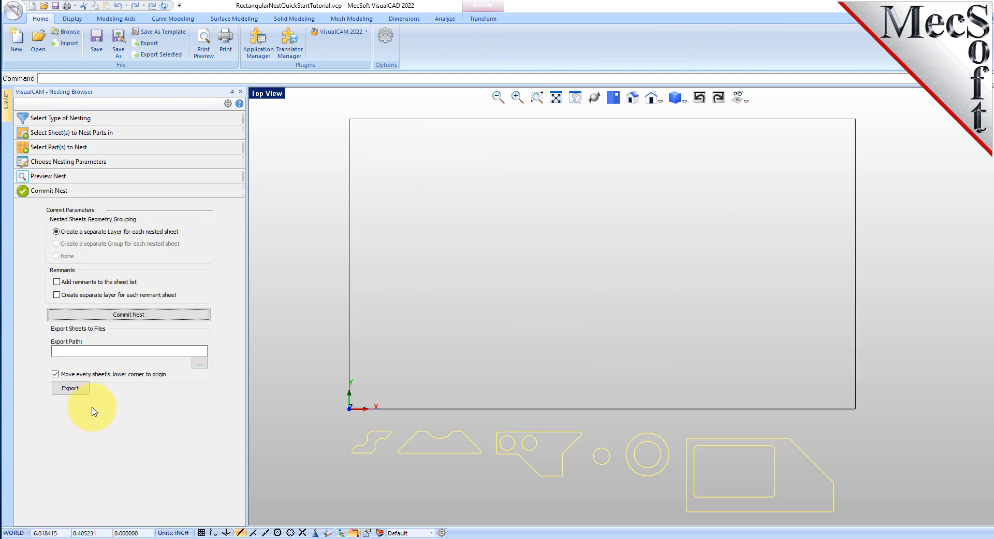
pyautogui.click(144, 318)
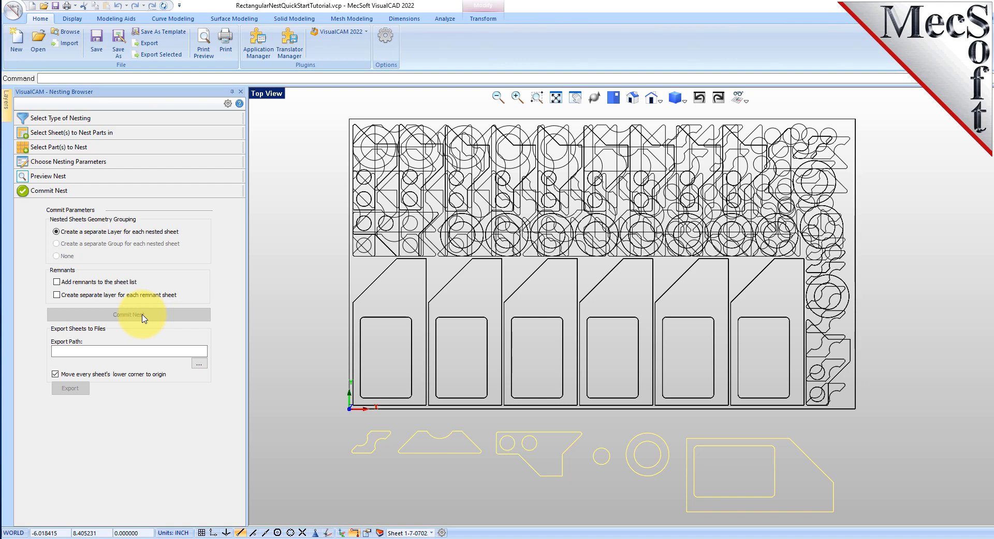
pyautogui.click(369, 532)
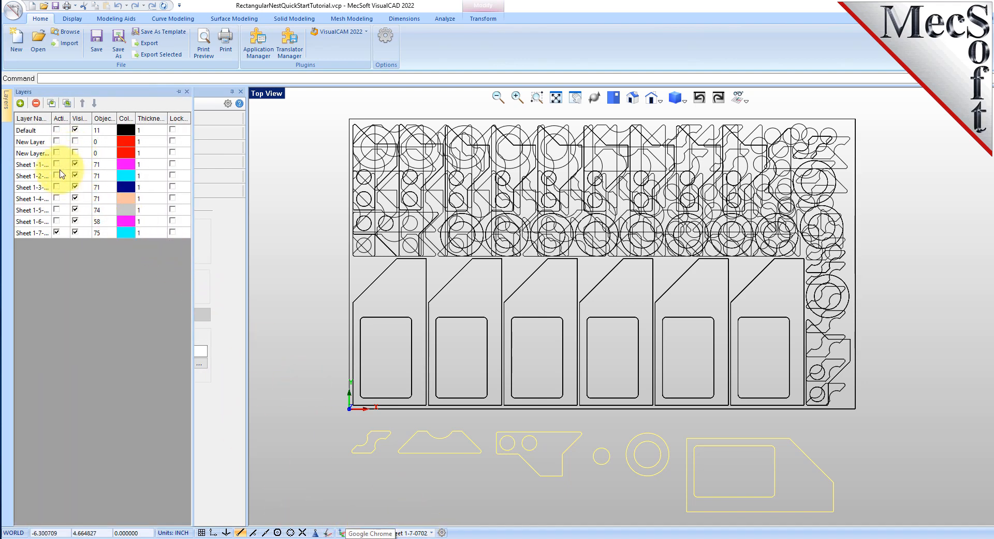
pyautogui.click(28, 164)
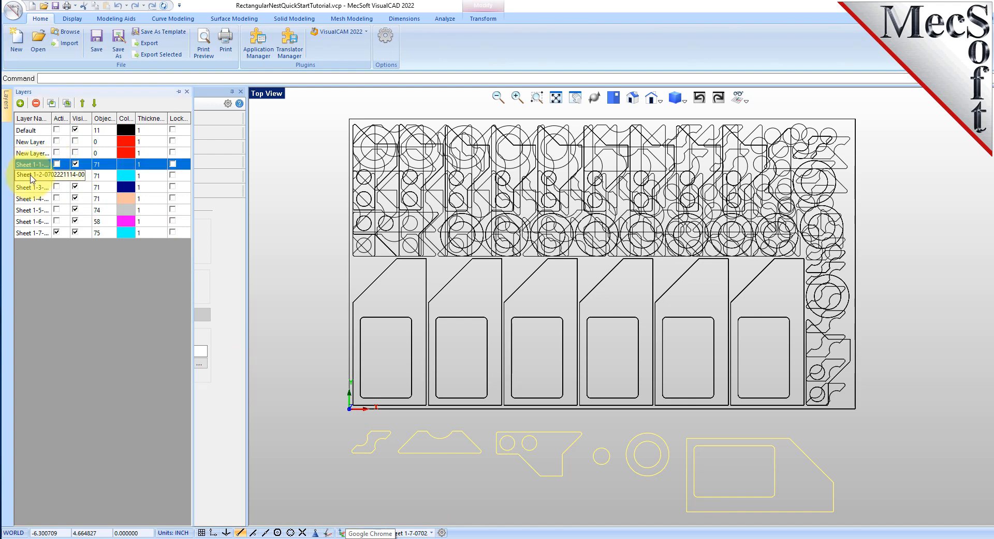
pyautogui.click(31, 198)
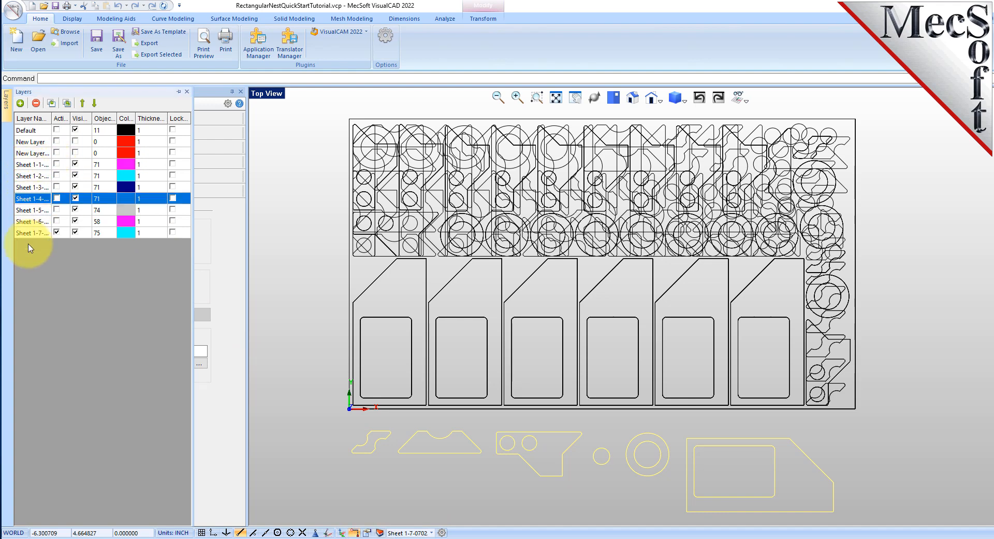
pyautogui.click(28, 221)
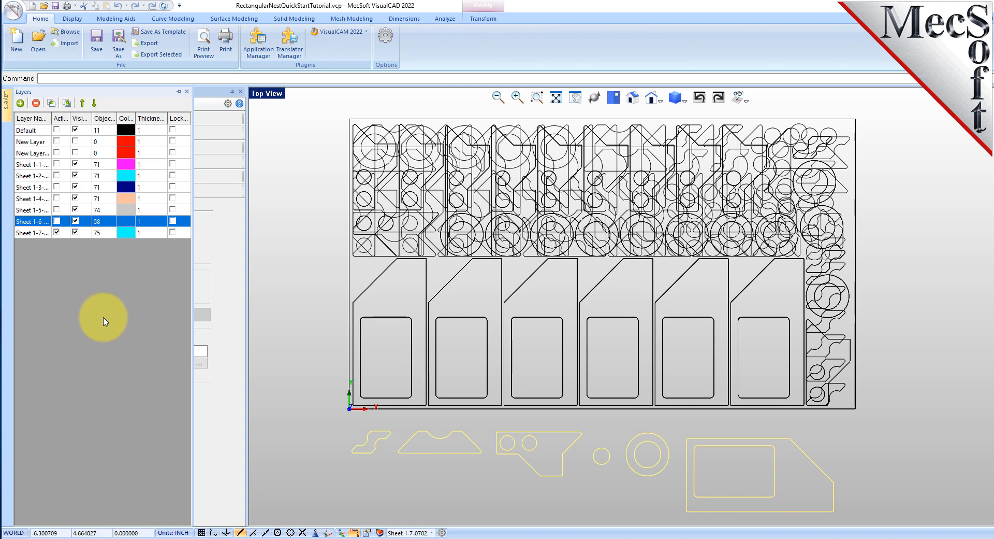